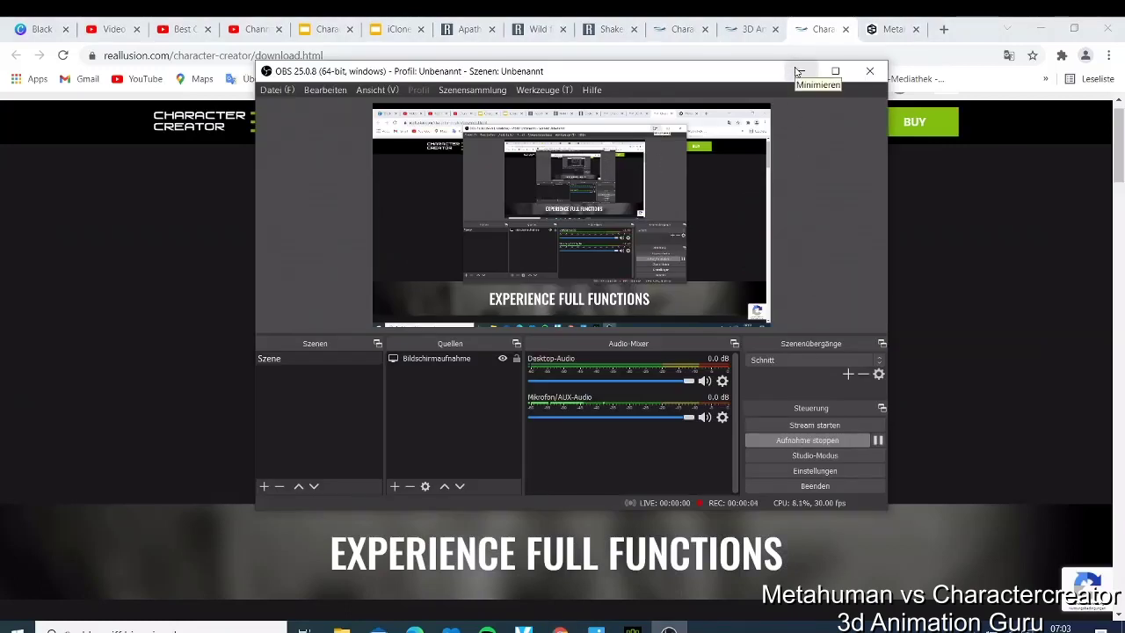
# - View the Character Creator 3 download page and the MetaHuman Creator page in turn for comparison
pyautogui.click(796, 71)
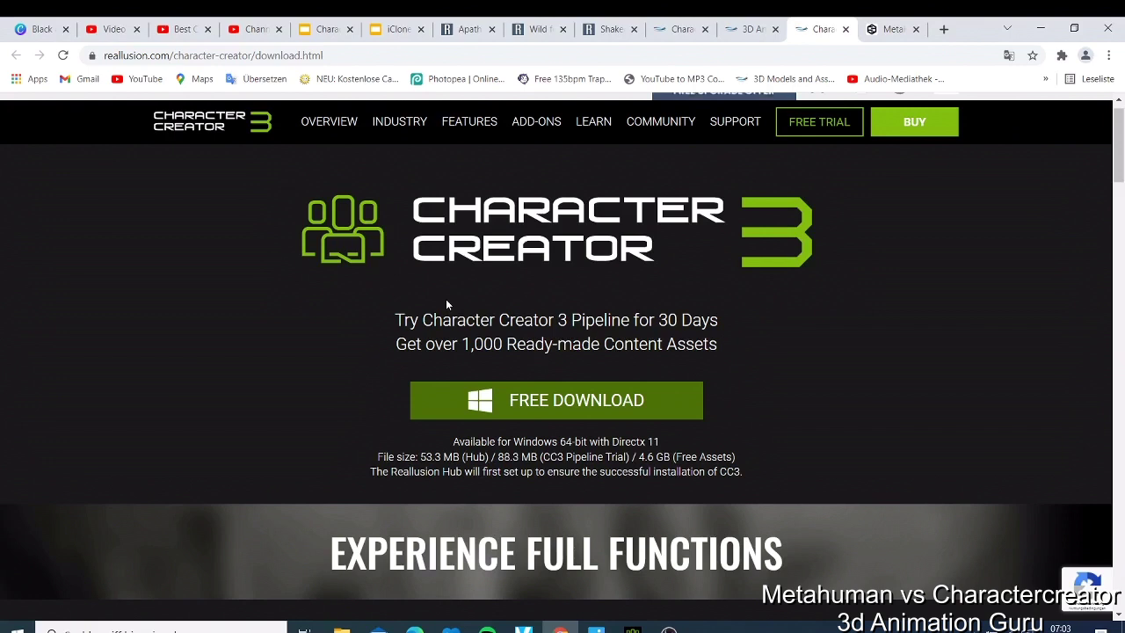
pyautogui.click(893, 29)
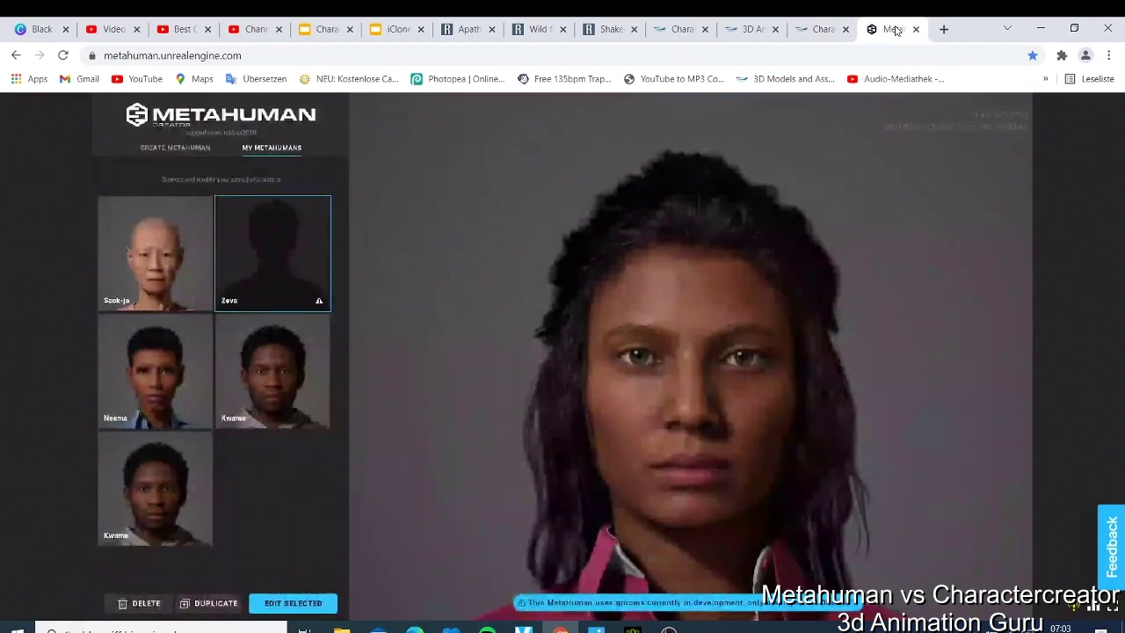
pyautogui.click(818, 29)
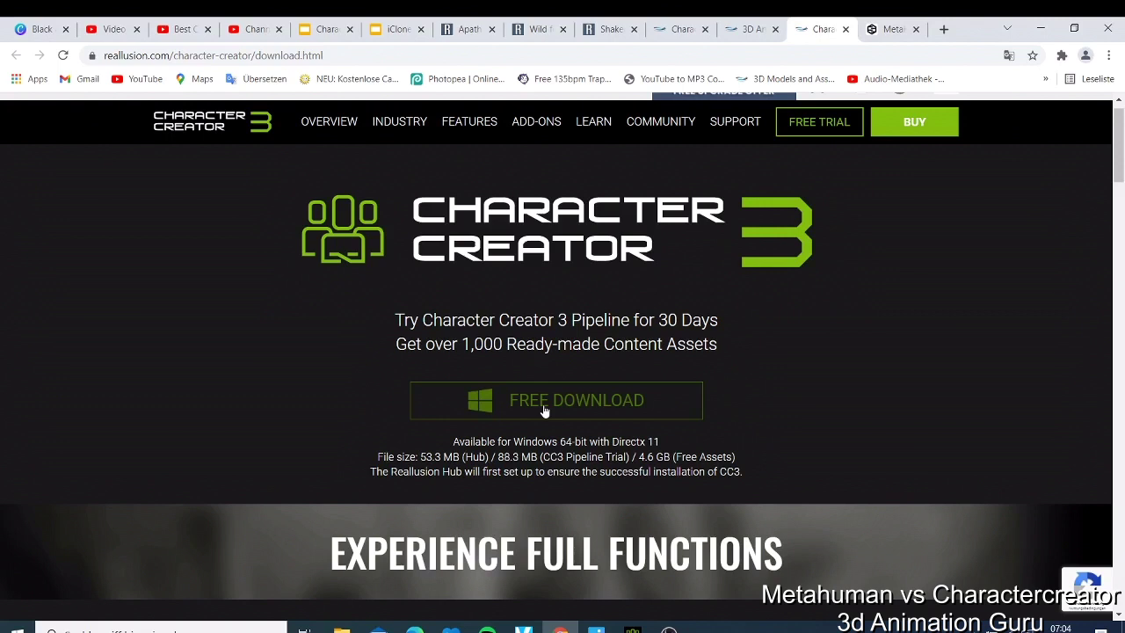
pyautogui.click(891, 29)
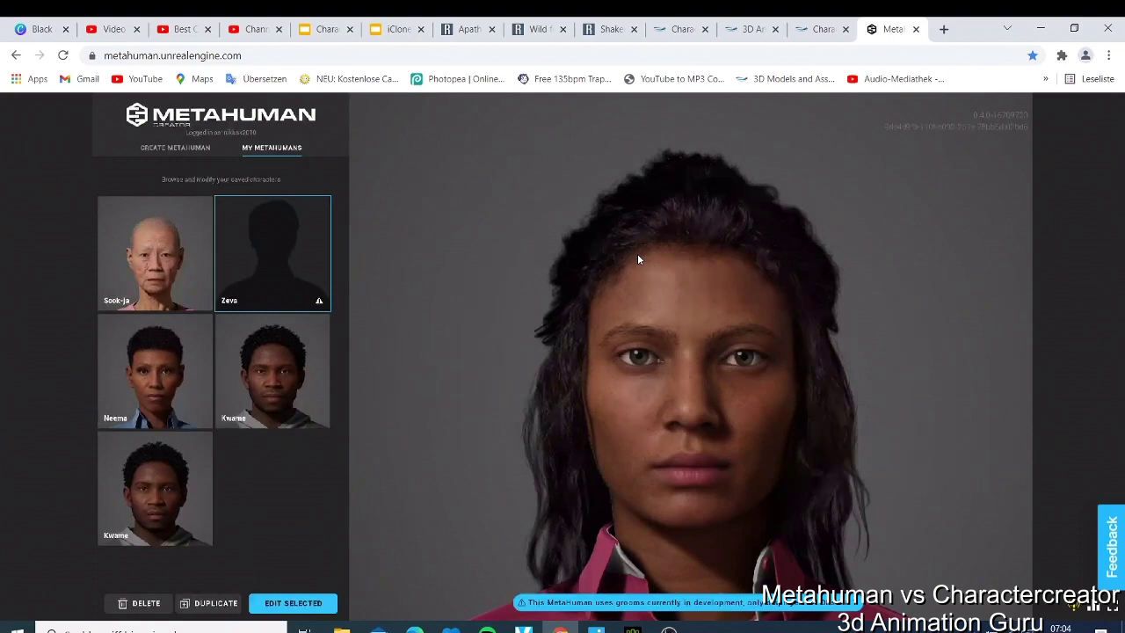
pyautogui.click(824, 28)
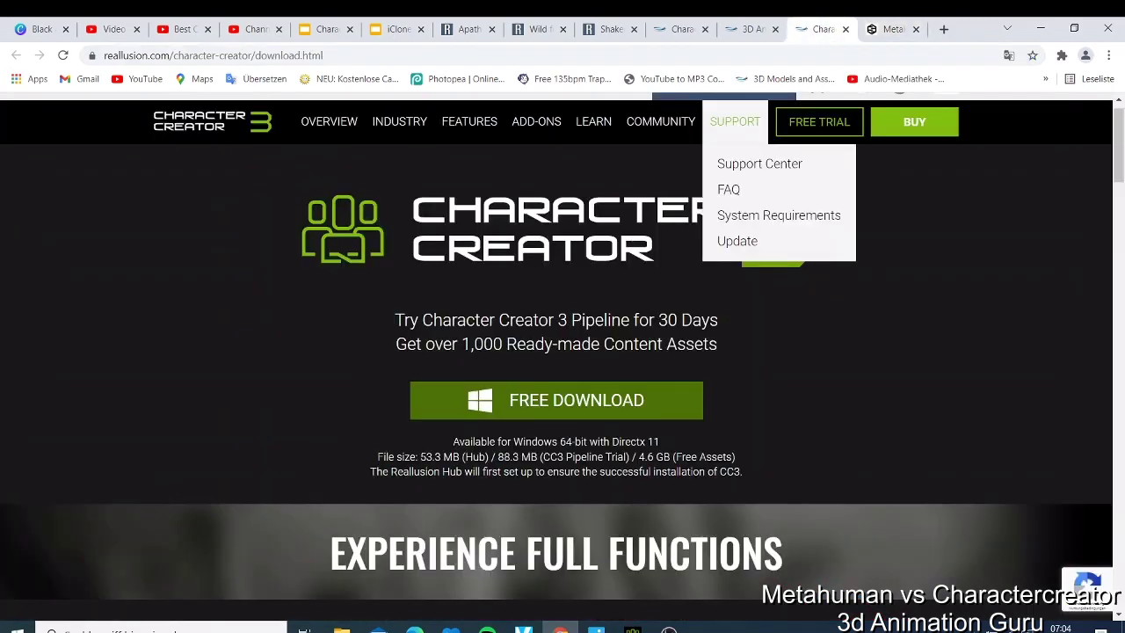
# - Switch to Character Creator 3 and inspect the clothed avatar from different angles
pyautogui.hotkey('alt', 'Tab')
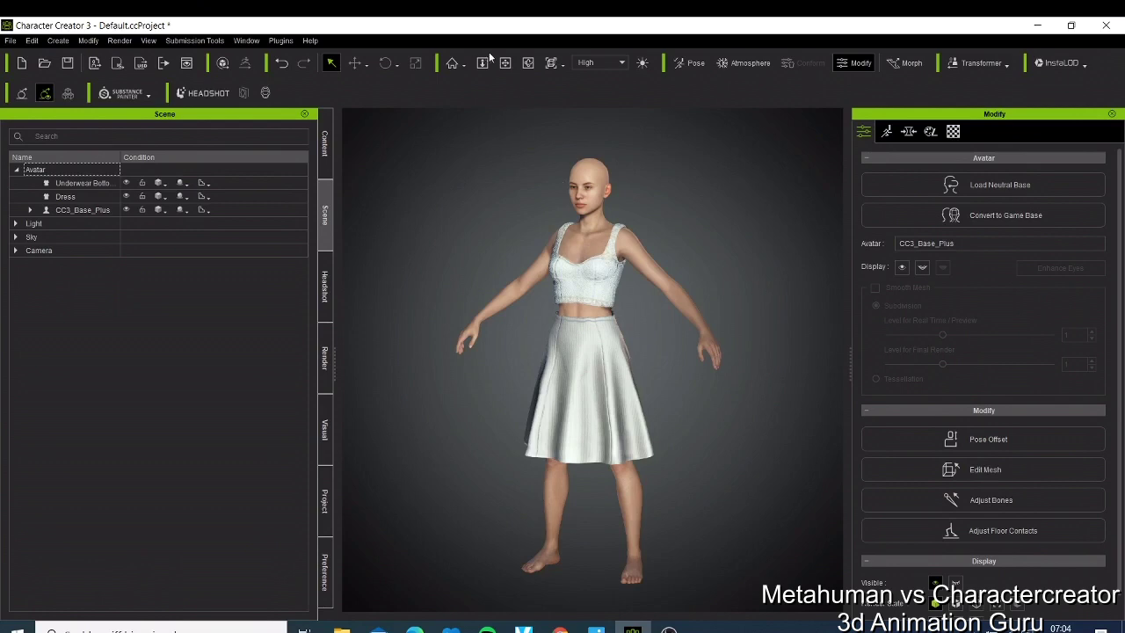
pyautogui.click(524, 63)
pyautogui.moveTo(644, 328); pyautogui.dragTo(733, 349)
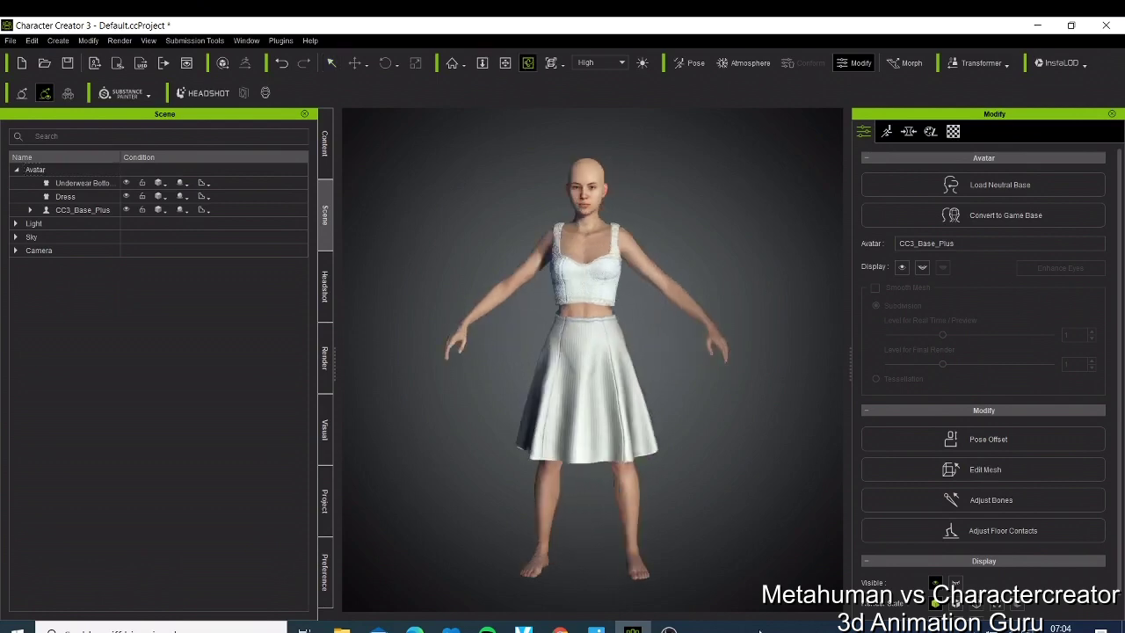
# - Switch to MetaHuman Creator in the browser and open the selected Zeva character for editing
pyautogui.click(559, 629)
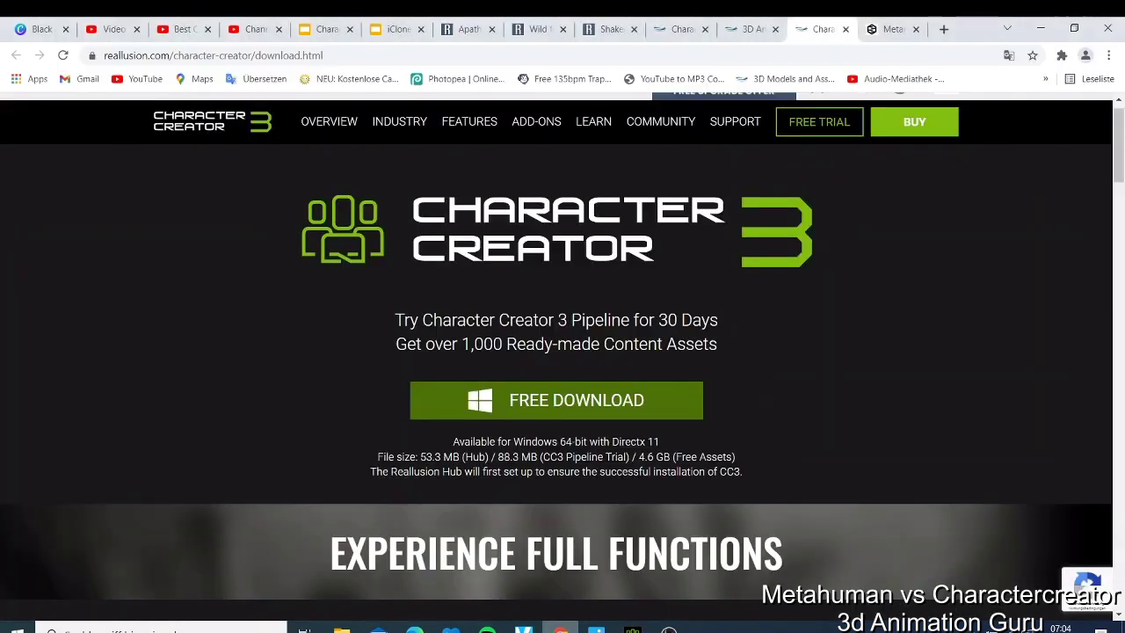
pyautogui.click(898, 32)
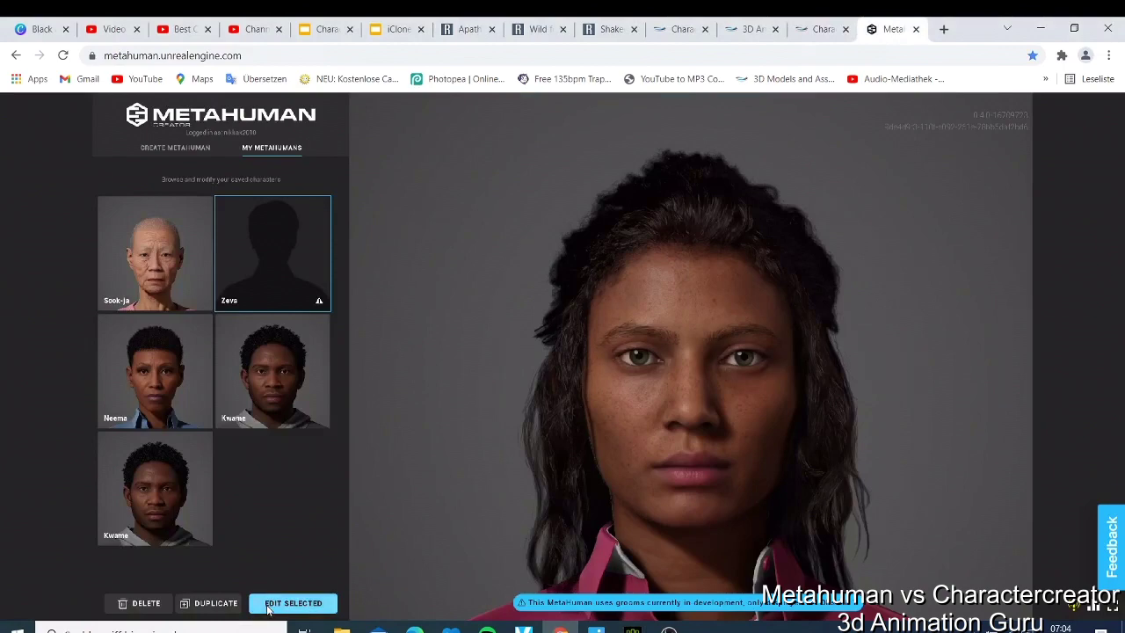
pyautogui.click(293, 603)
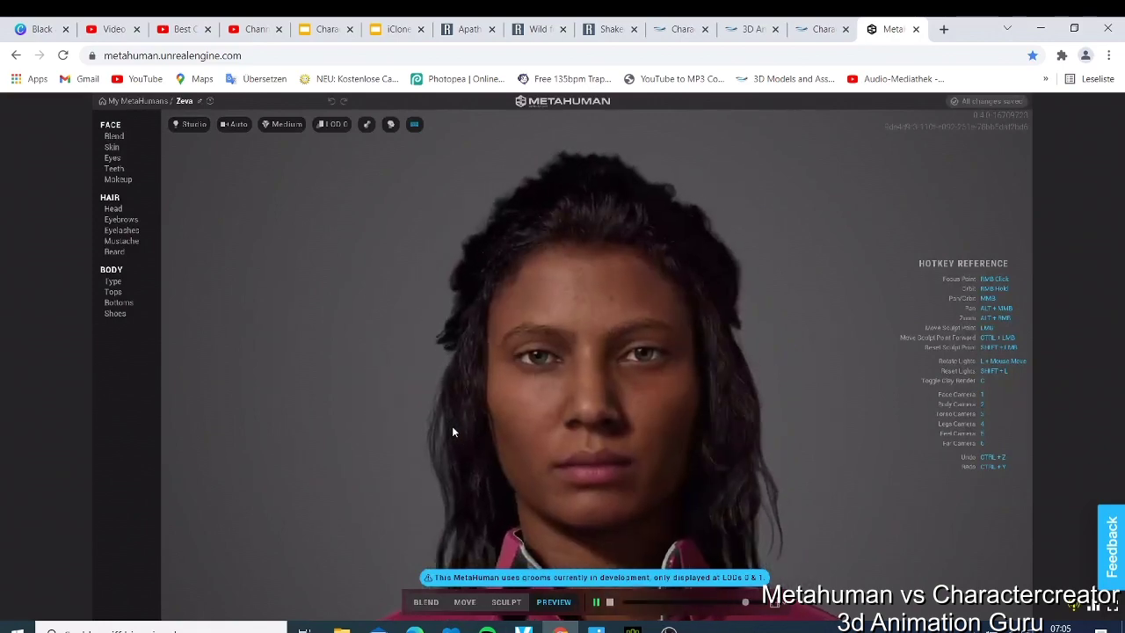
# - Switch to Character Creator 3 and examine its hair templates: the styles, the hair groups, the hair elements and their accessories
pyautogui.hotkey('alt', 'Tab')
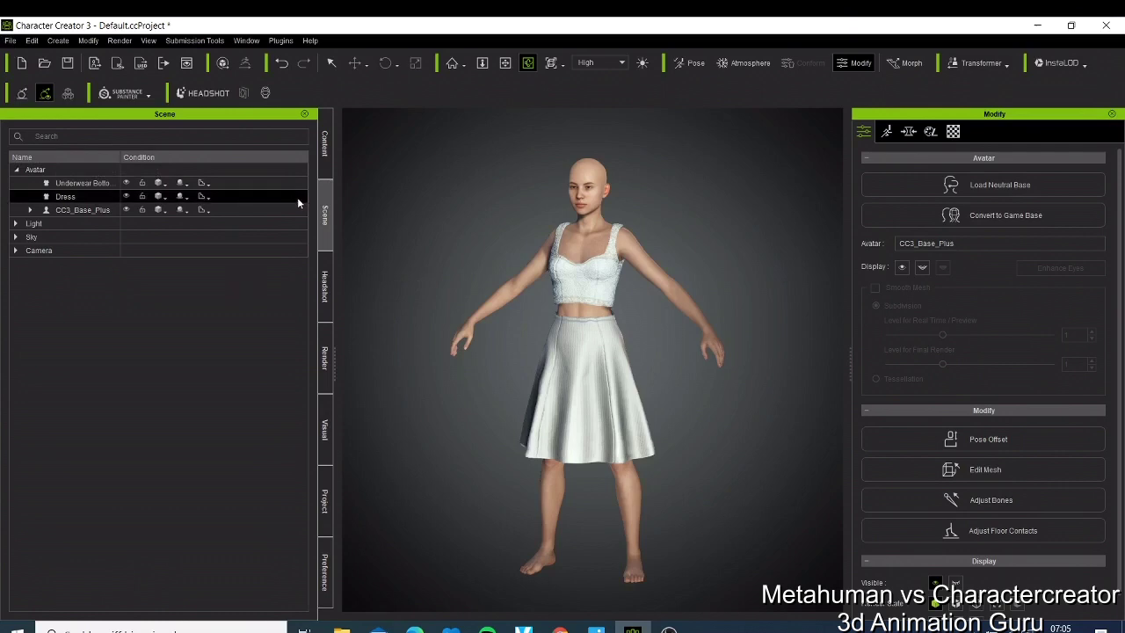
pyautogui.click(325, 130)
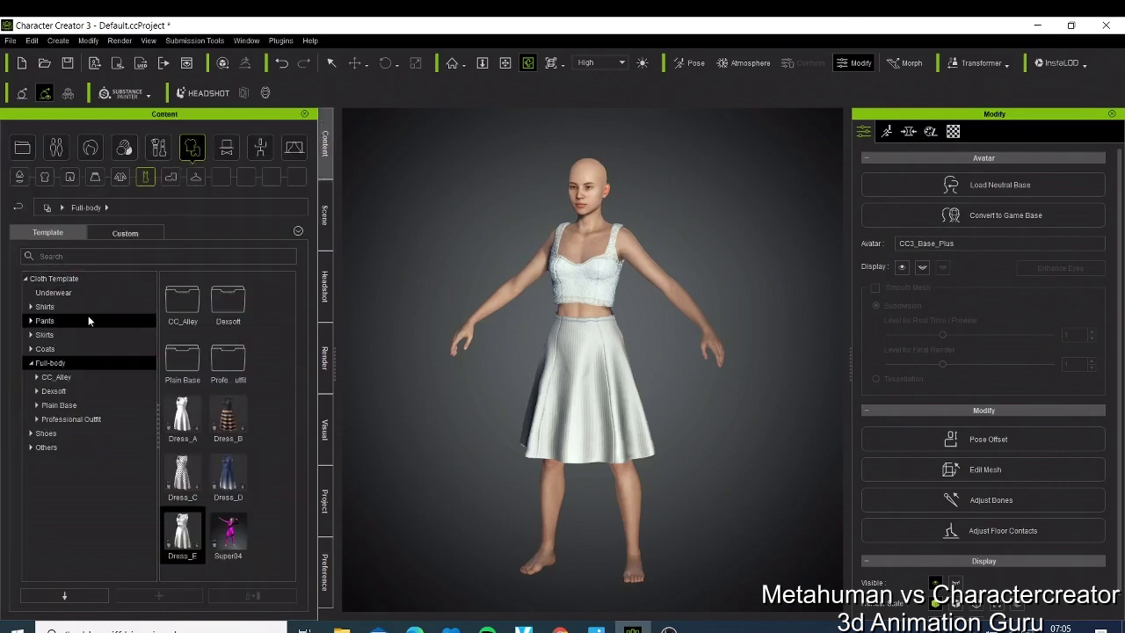
pyautogui.click(95, 147)
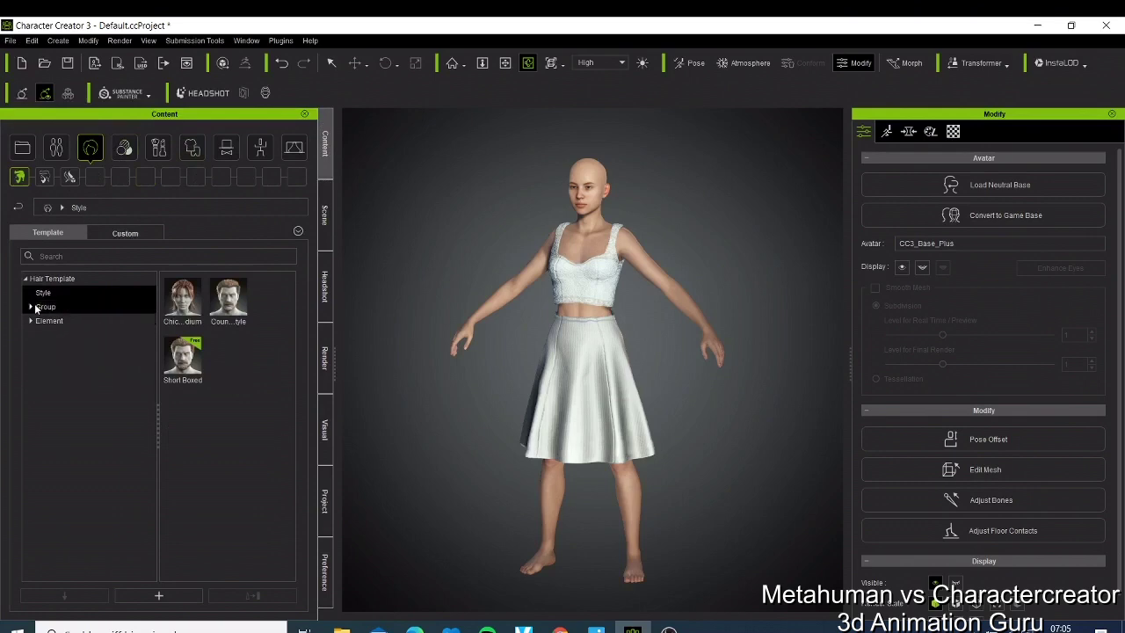
pyautogui.click(132, 311)
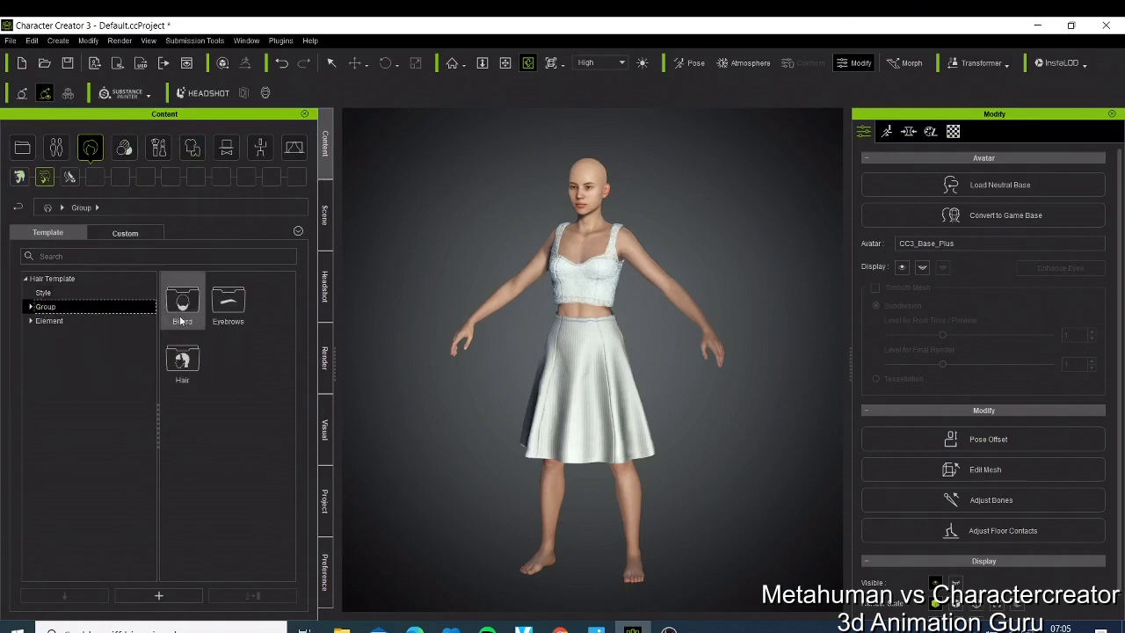
pyautogui.doubleClick(190, 355)
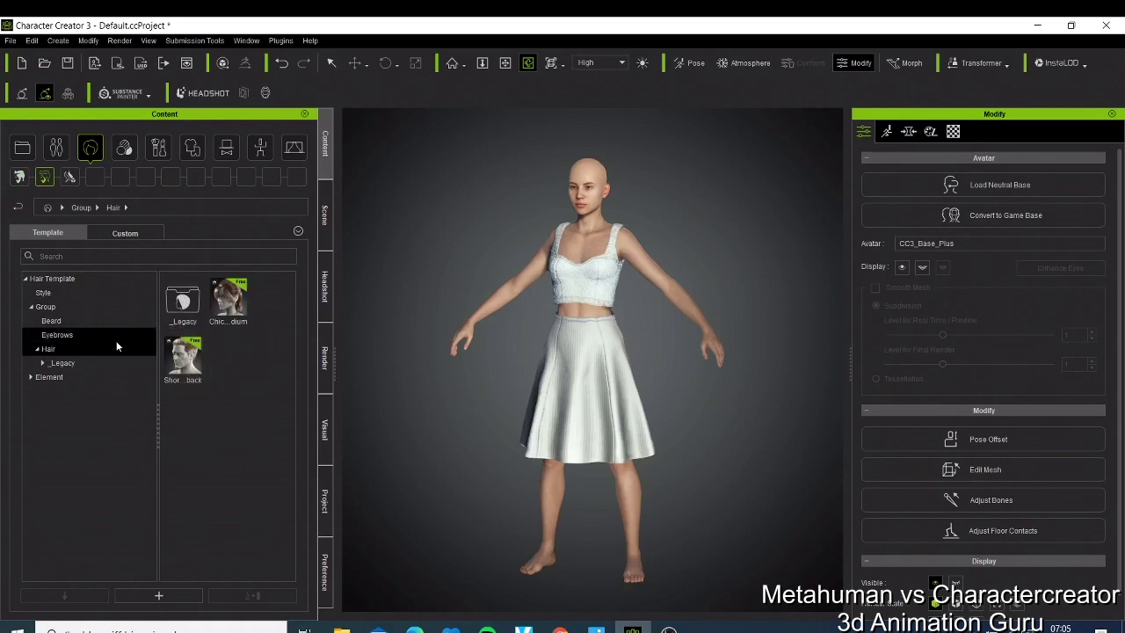
pyautogui.click(46, 296)
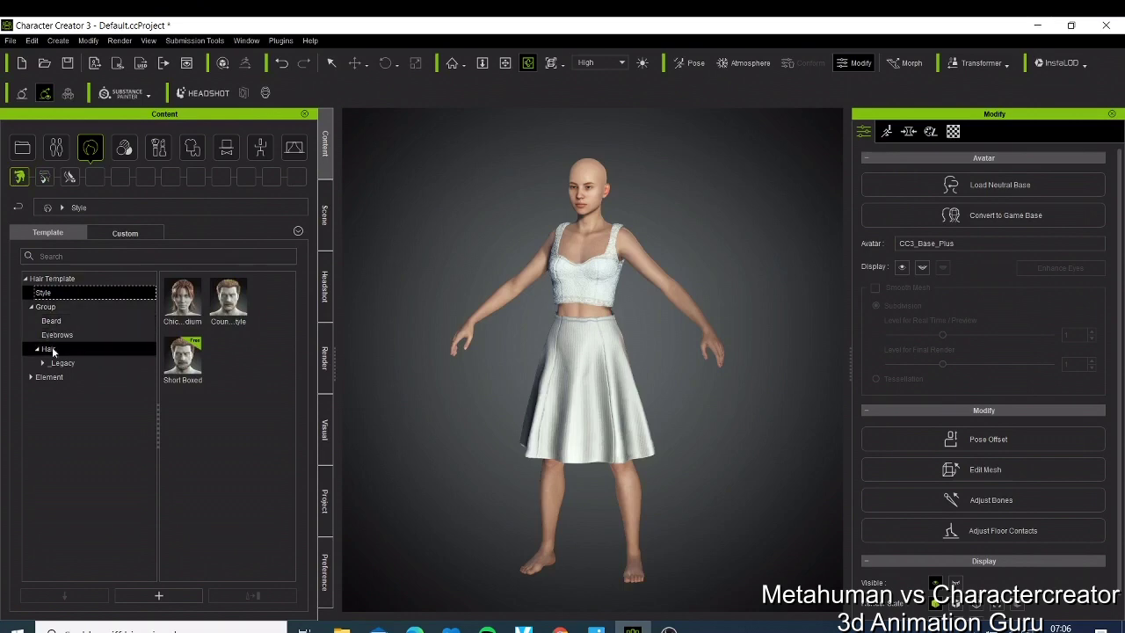
pyautogui.click(53, 377)
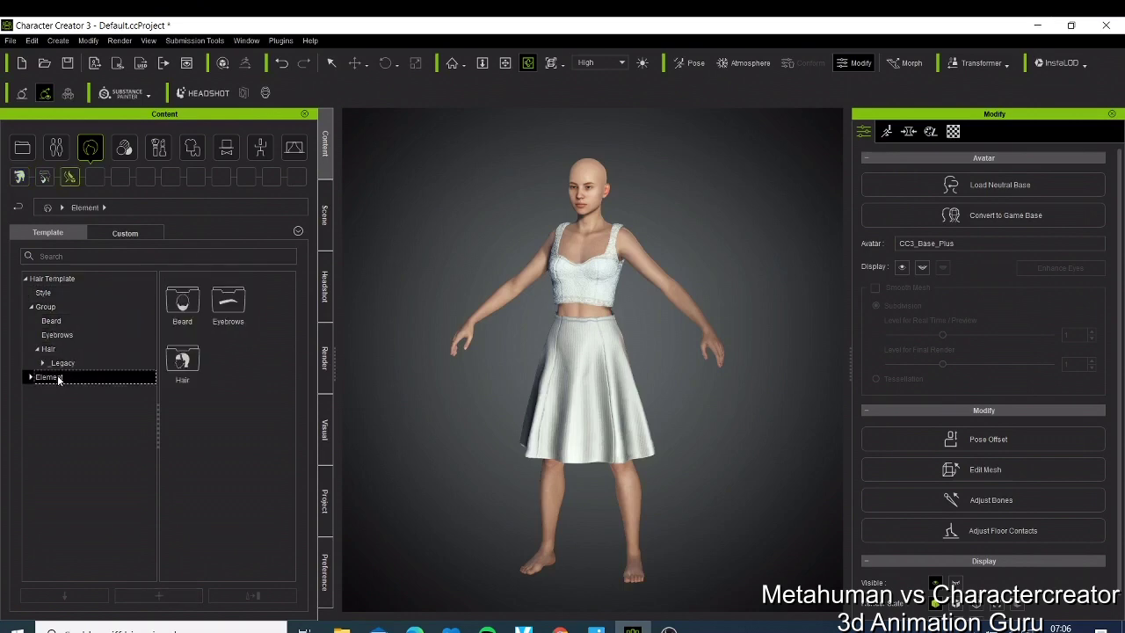
pyautogui.doubleClick(178, 365)
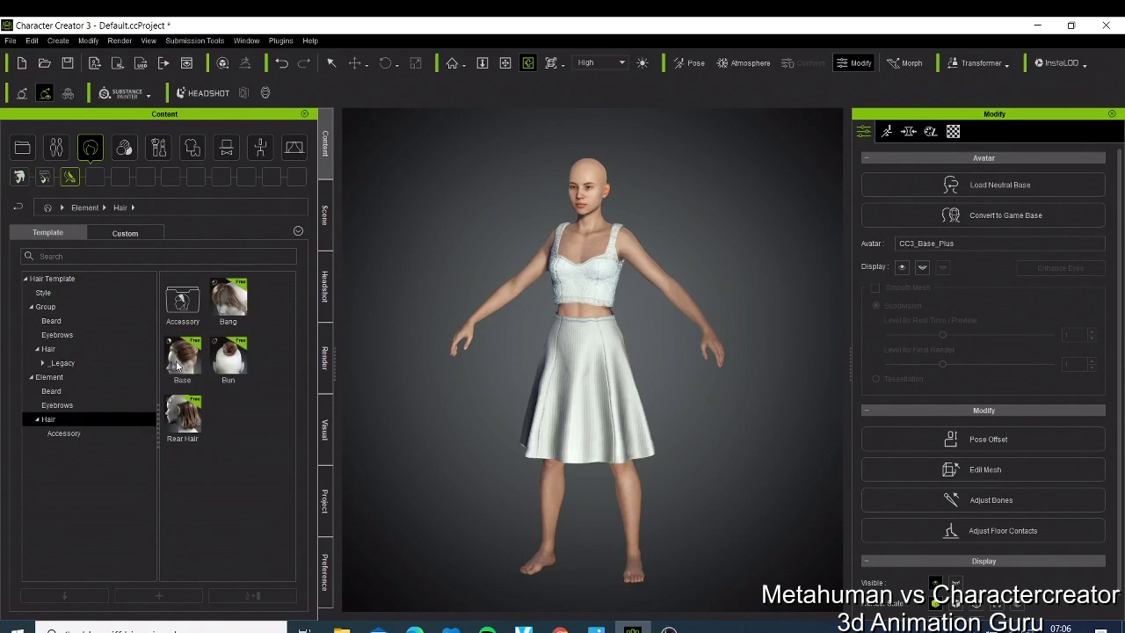
pyautogui.doubleClick(195, 300)
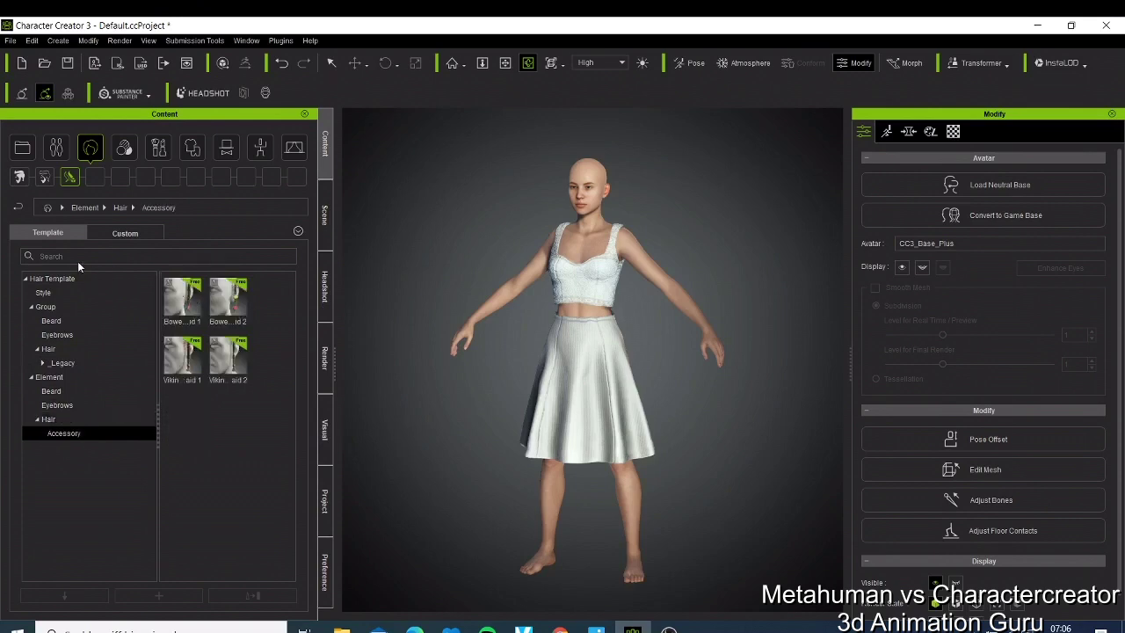
# - Review the hair template categories again, comparing styles, grouped hair, hair accessories, and the eyebrow and beard elements
pyautogui.click(44, 292)
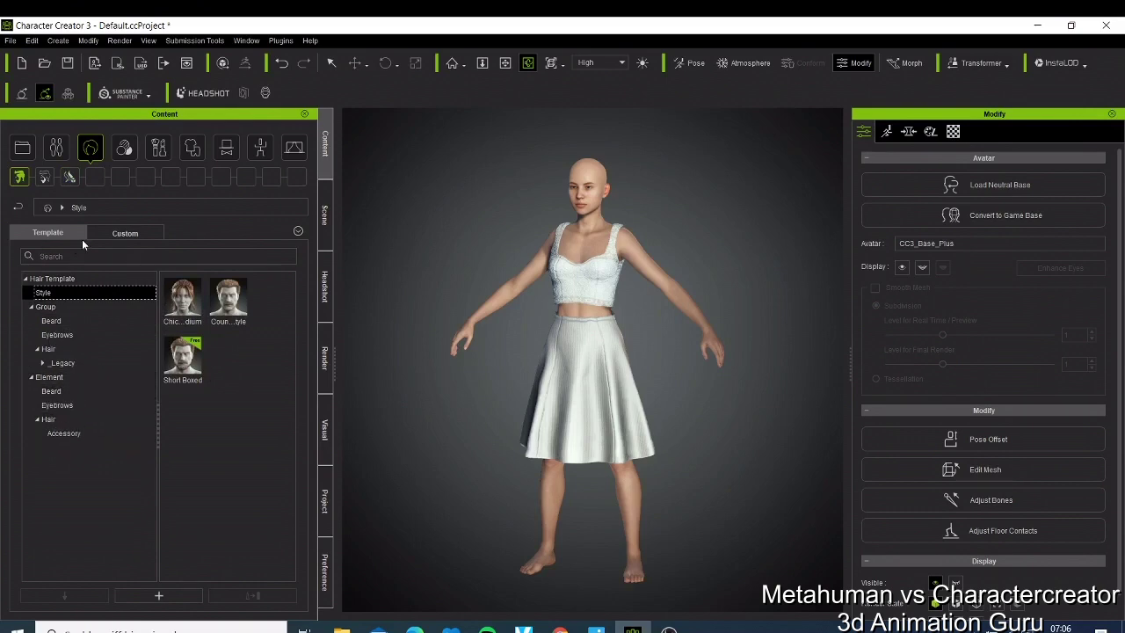
pyautogui.click(19, 207)
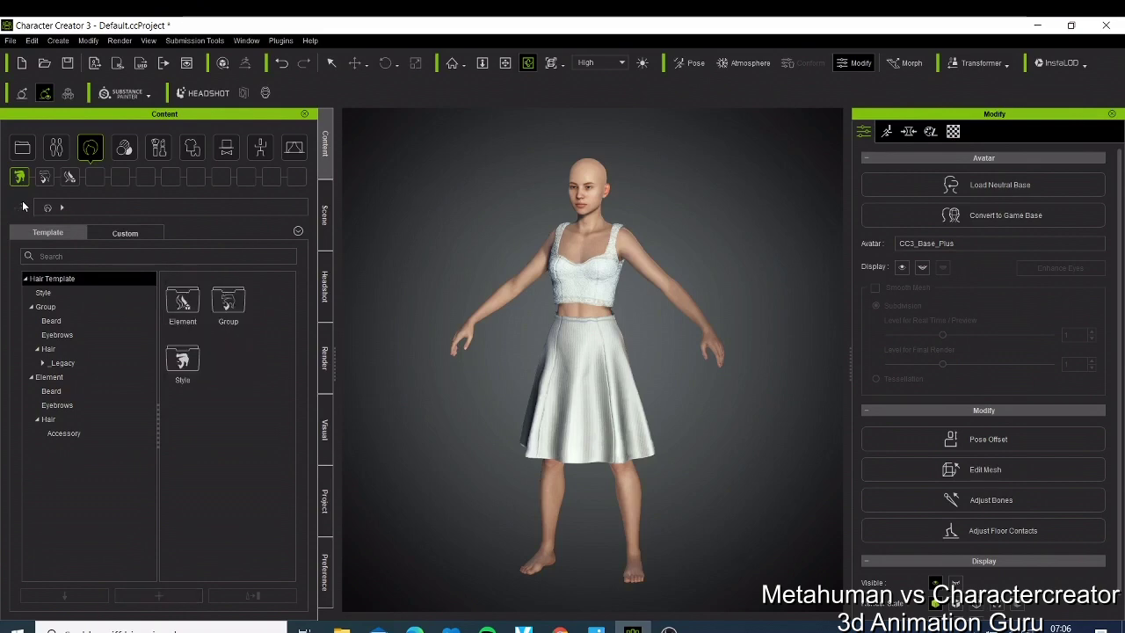
pyautogui.doubleClick(223, 307)
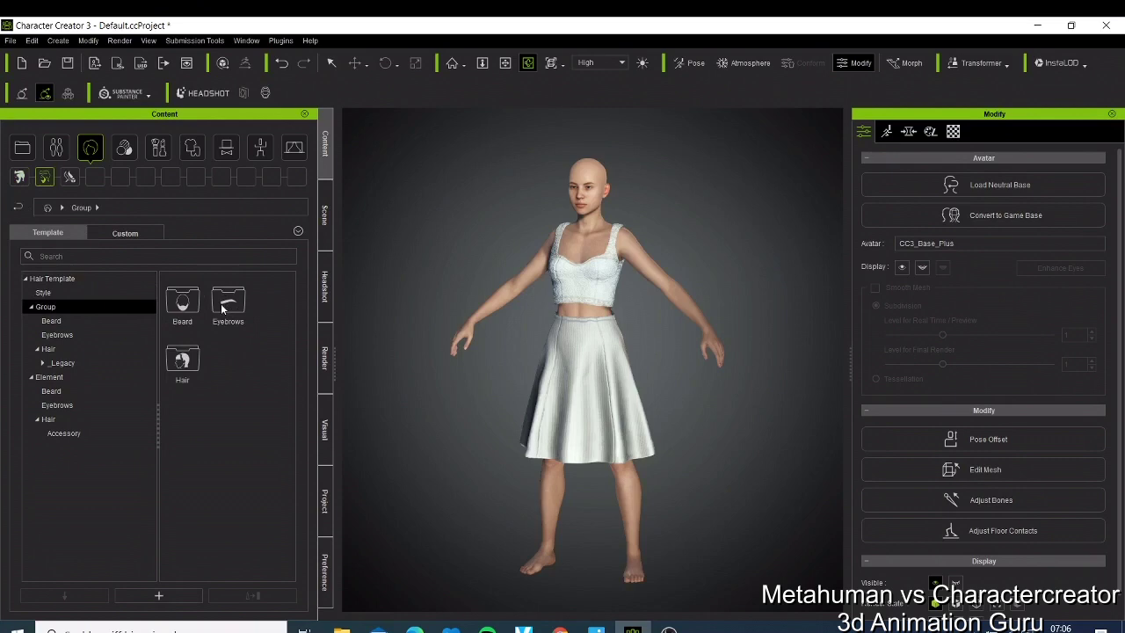
pyautogui.doubleClick(188, 365)
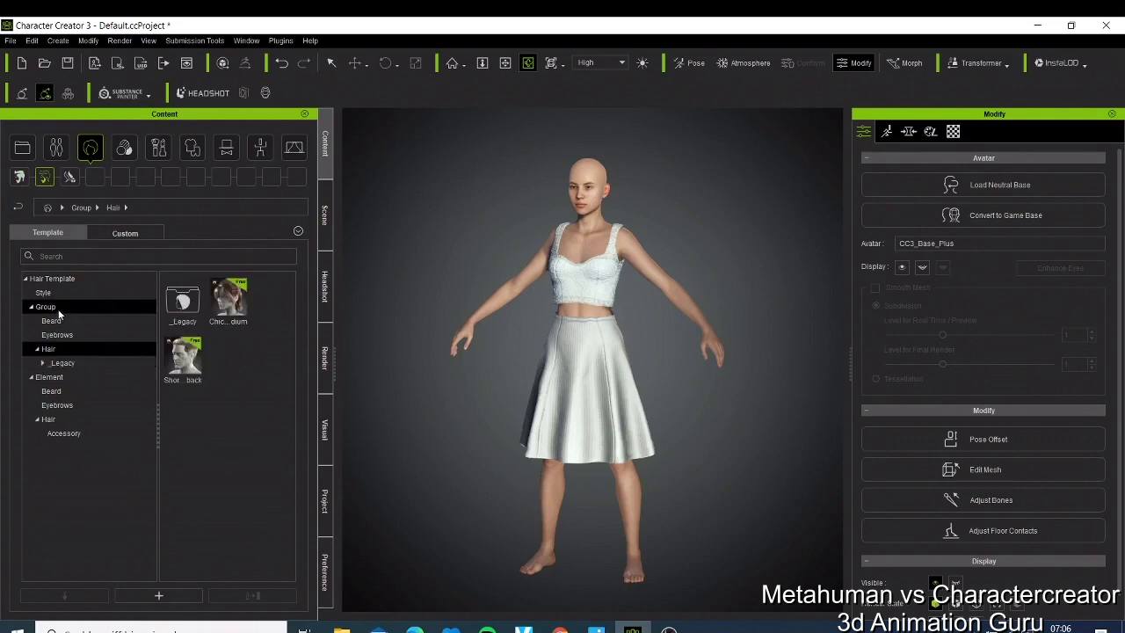
pyautogui.click(65, 433)
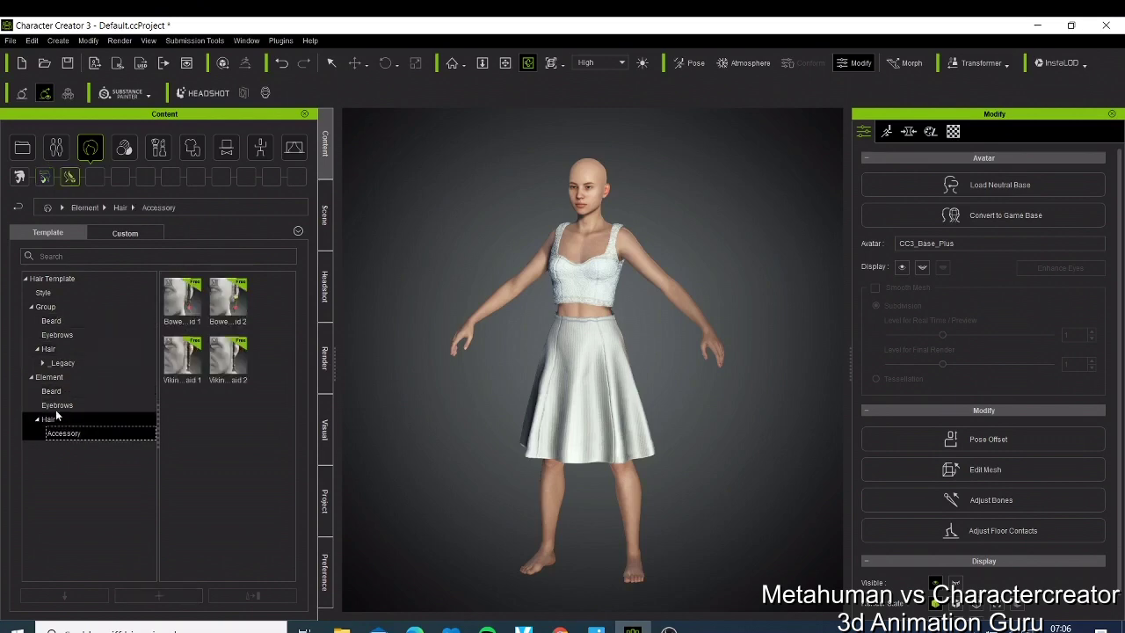
pyautogui.click(56, 405)
pyautogui.click(49, 389)
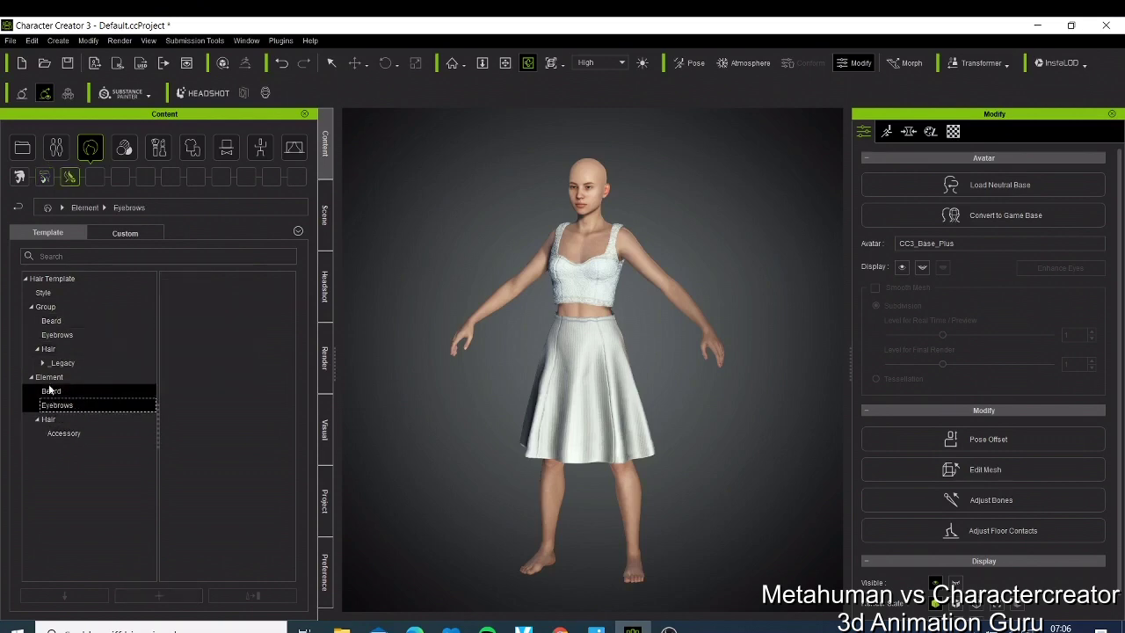
pyautogui.click(49, 376)
# - Apply the Long Hair template from the legacy iClone 7 hair group to the avatar
pyautogui.click(58, 363)
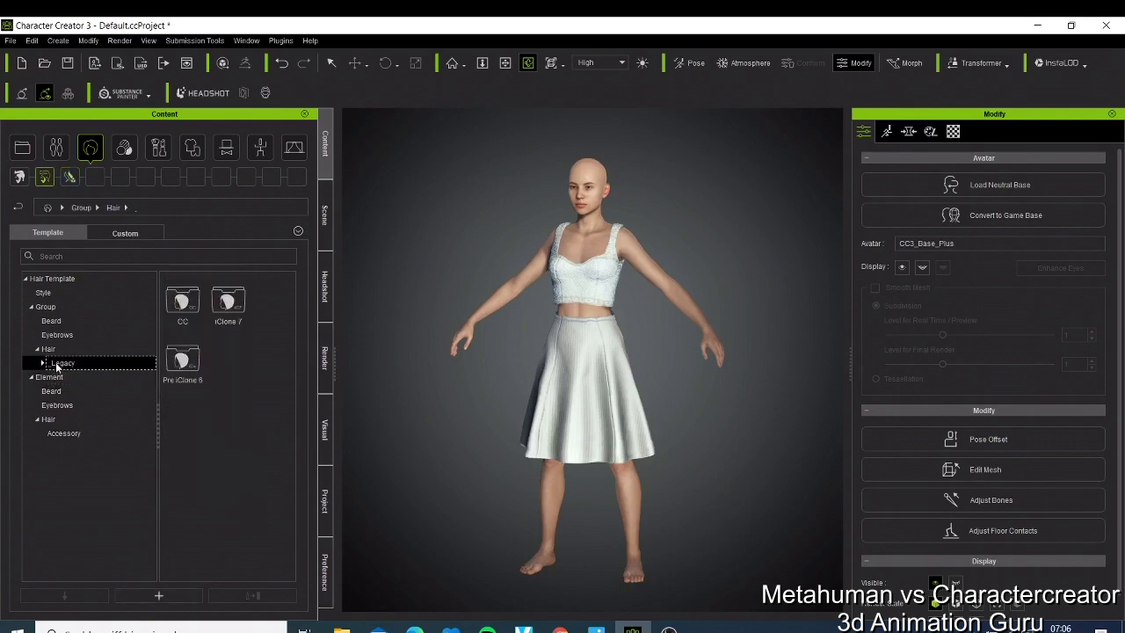
pyautogui.doubleClick(223, 310)
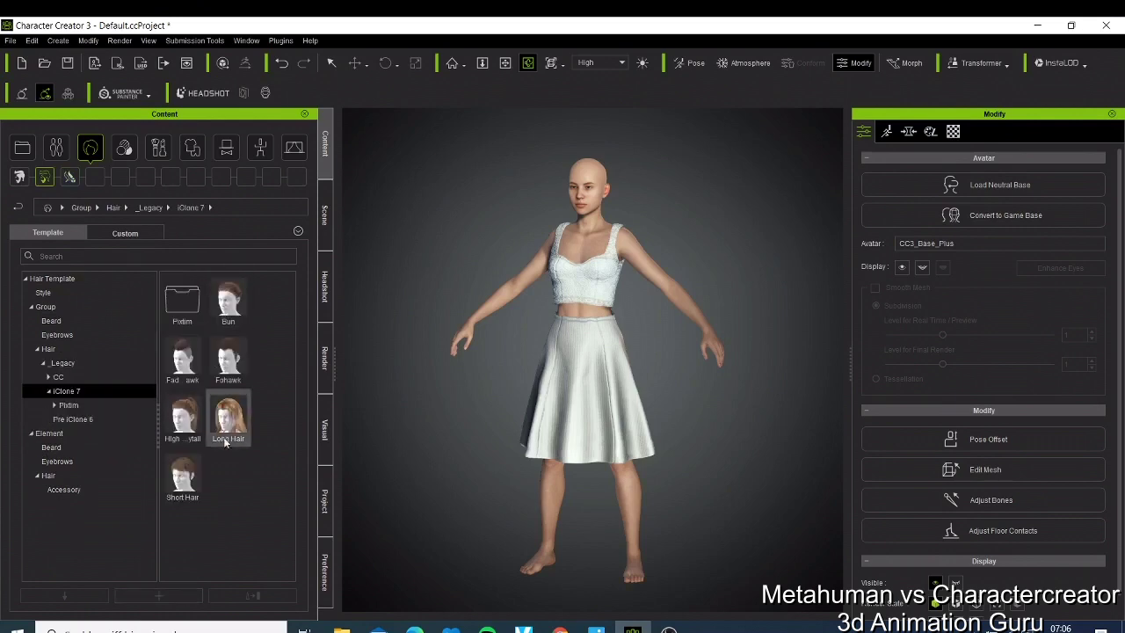
pyautogui.doubleClick(228, 417)
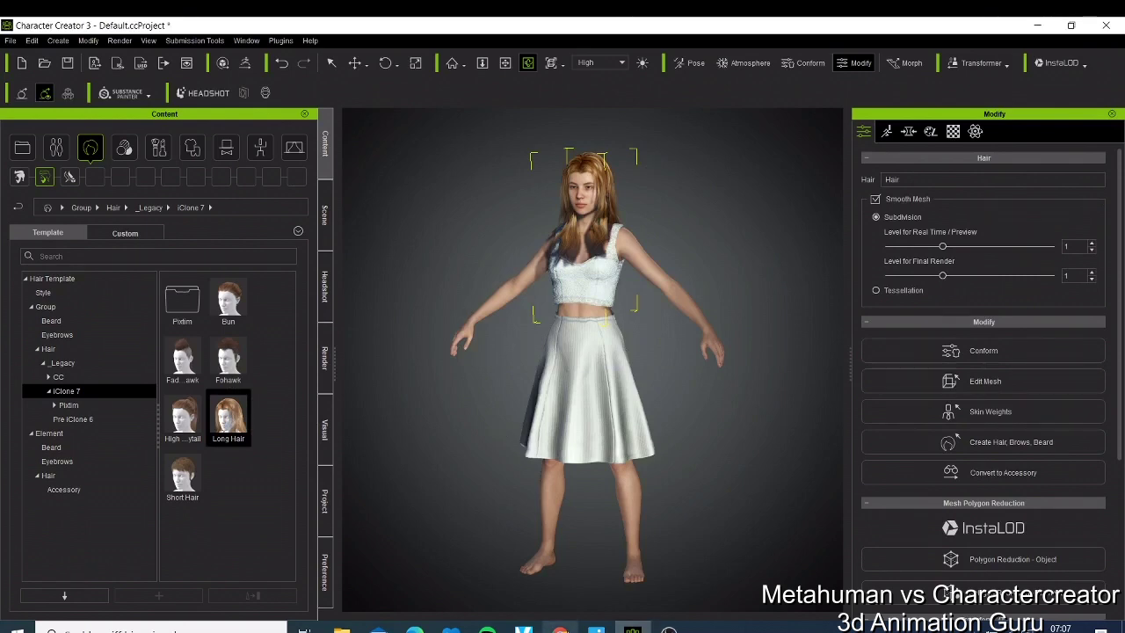
# - Switch to MetaHuman Creator in the browser and give Zeva the Long Afro head hairstyle
pyautogui.click(559, 629)
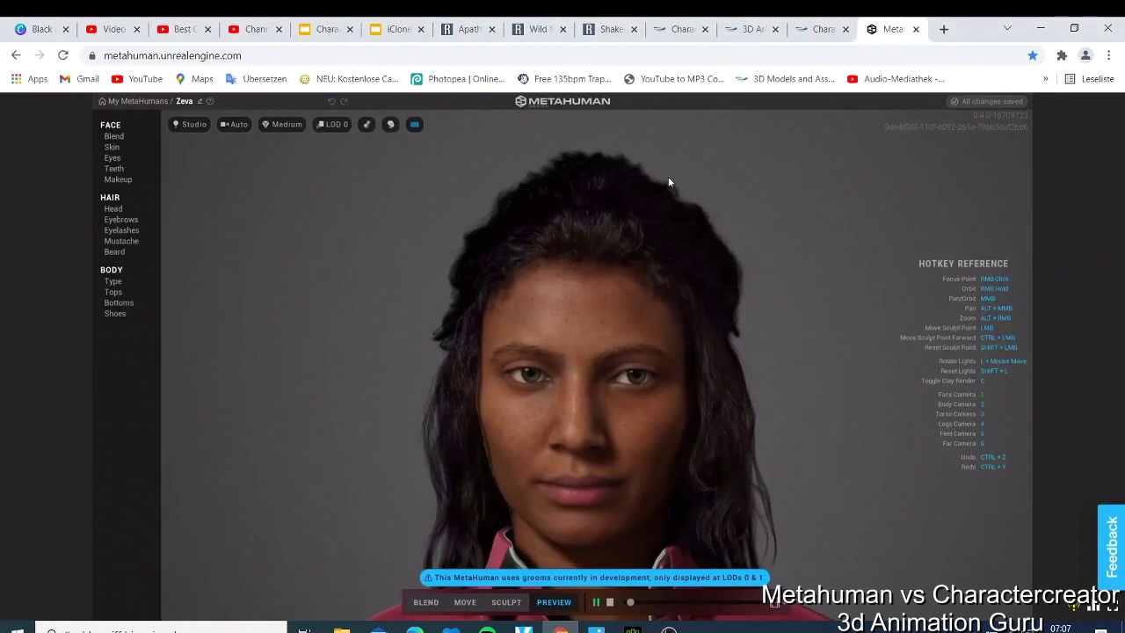
pyautogui.click(114, 168)
pyautogui.click(112, 148)
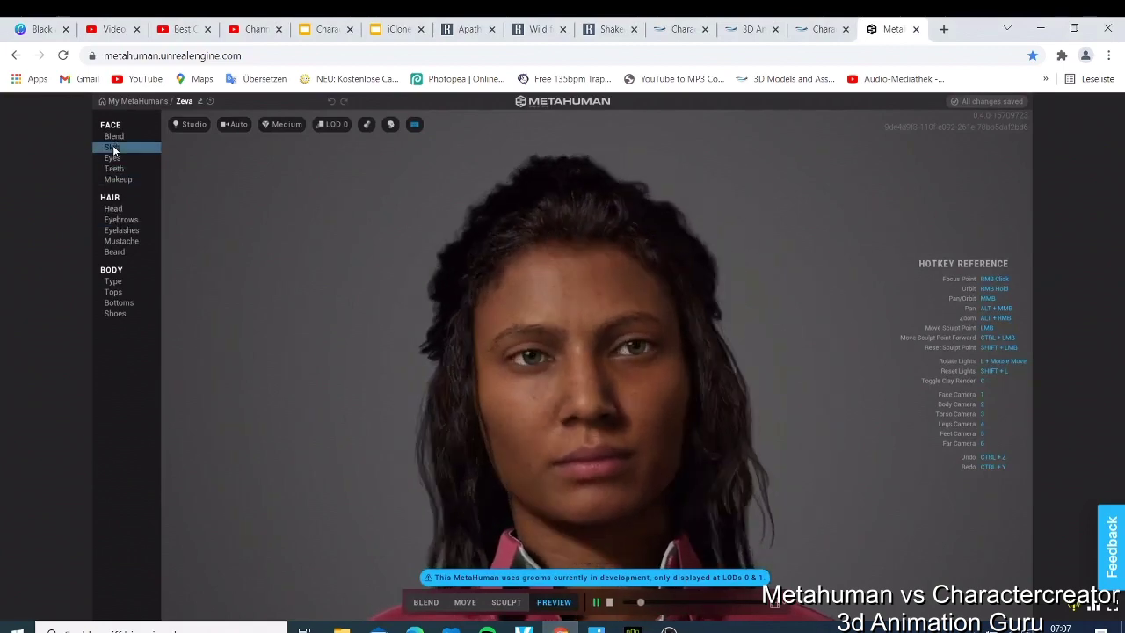
pyautogui.click(114, 252)
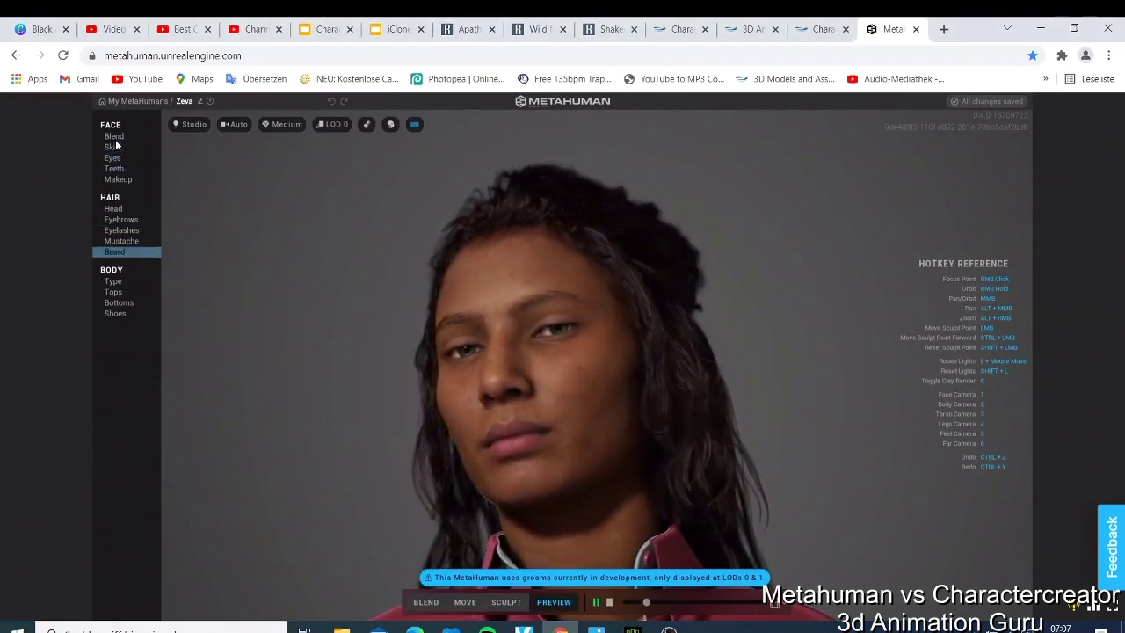
pyautogui.click(113, 146)
pyautogui.click(113, 136)
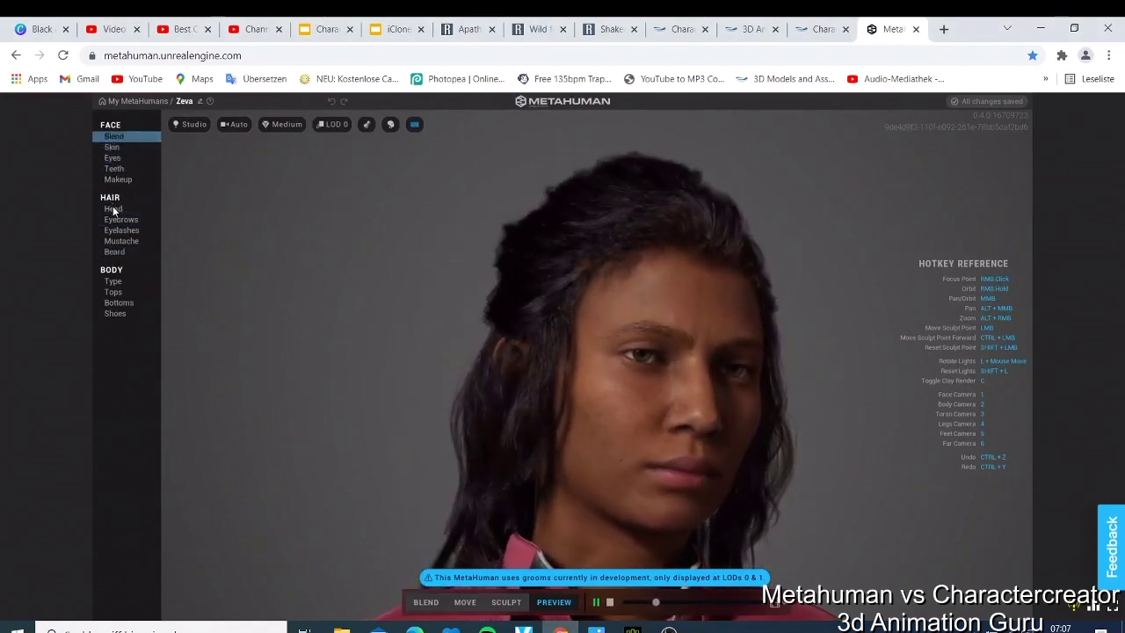
pyautogui.click(114, 209)
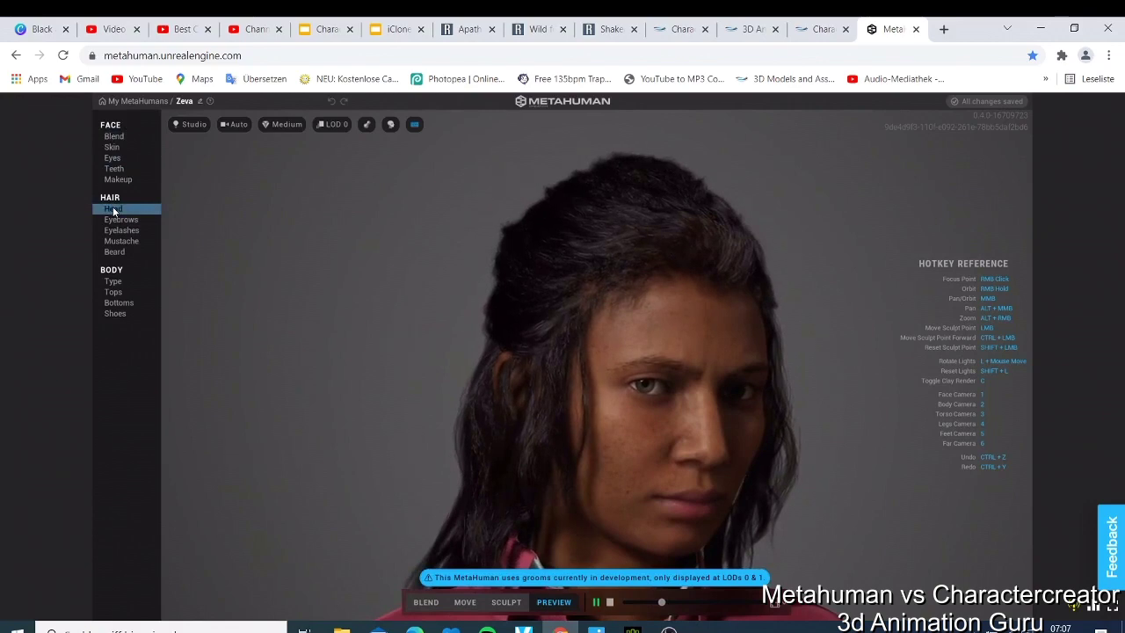
pyautogui.click(114, 209)
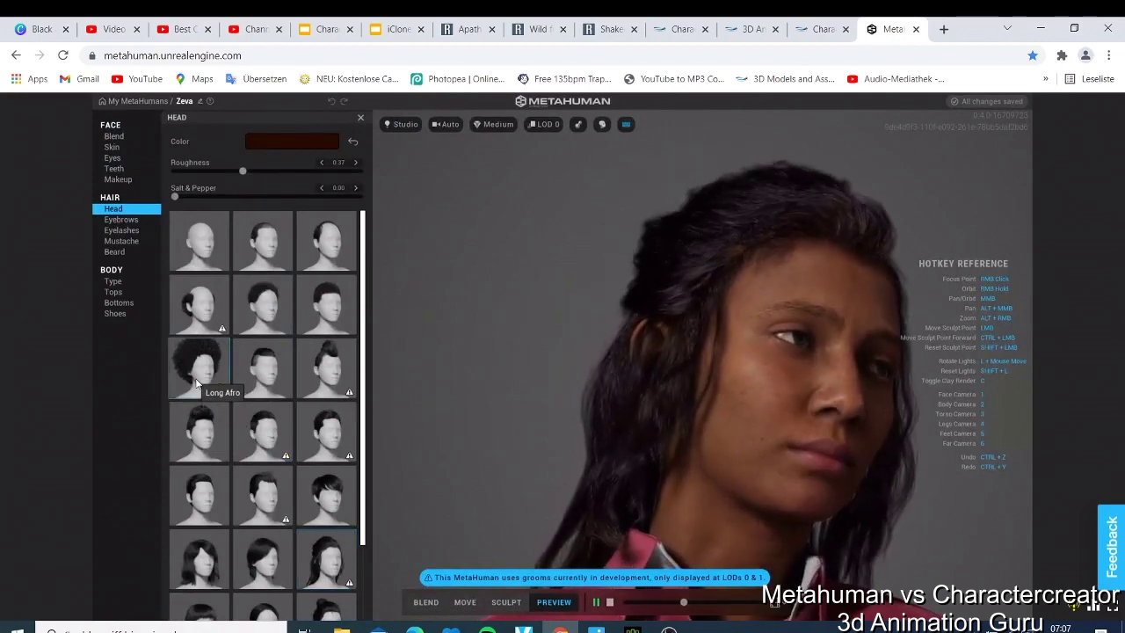
pyautogui.click(197, 383)
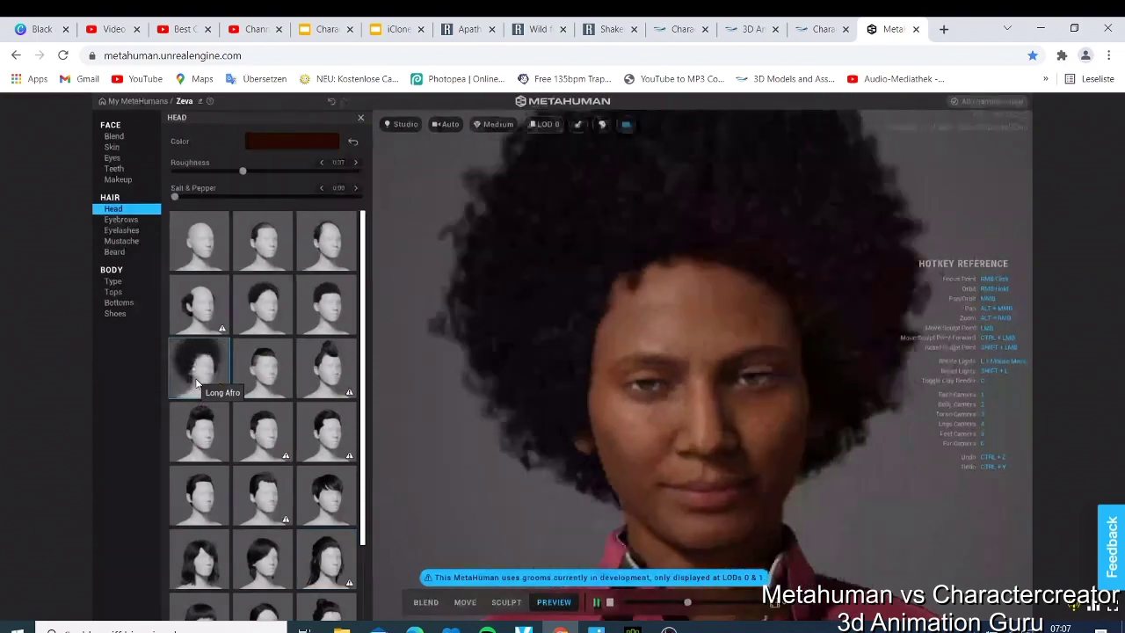
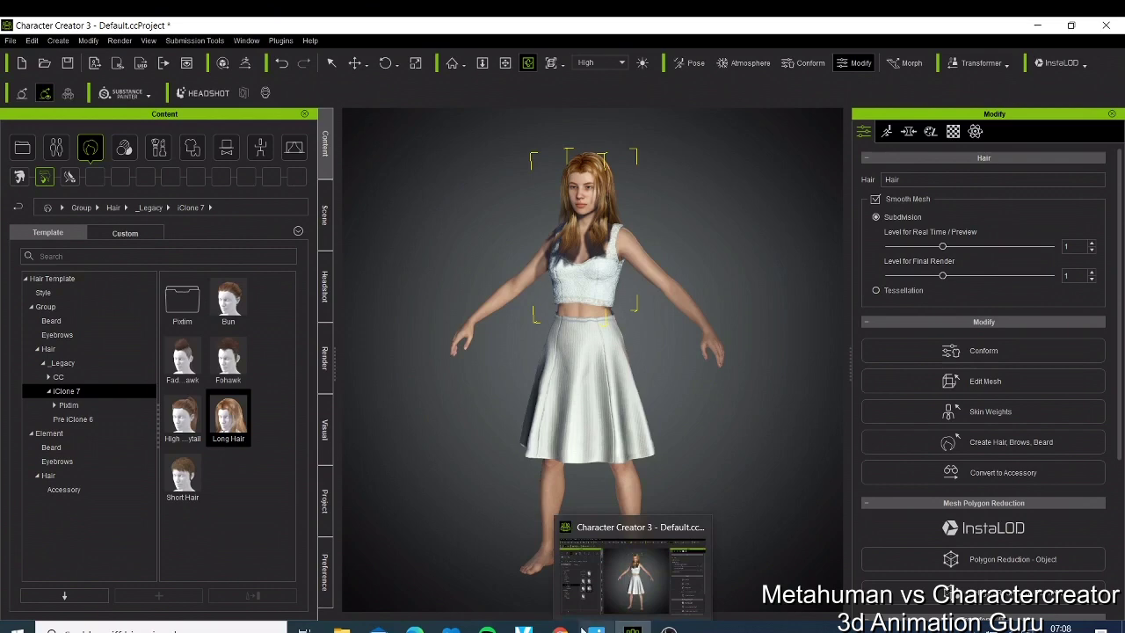
# - Switch to MetaHuman Creator in the browser and review the available eyebrow, mustache and beard styles for Zeva
pyautogui.moveTo(560, 629)
pyautogui.click(559, 571)
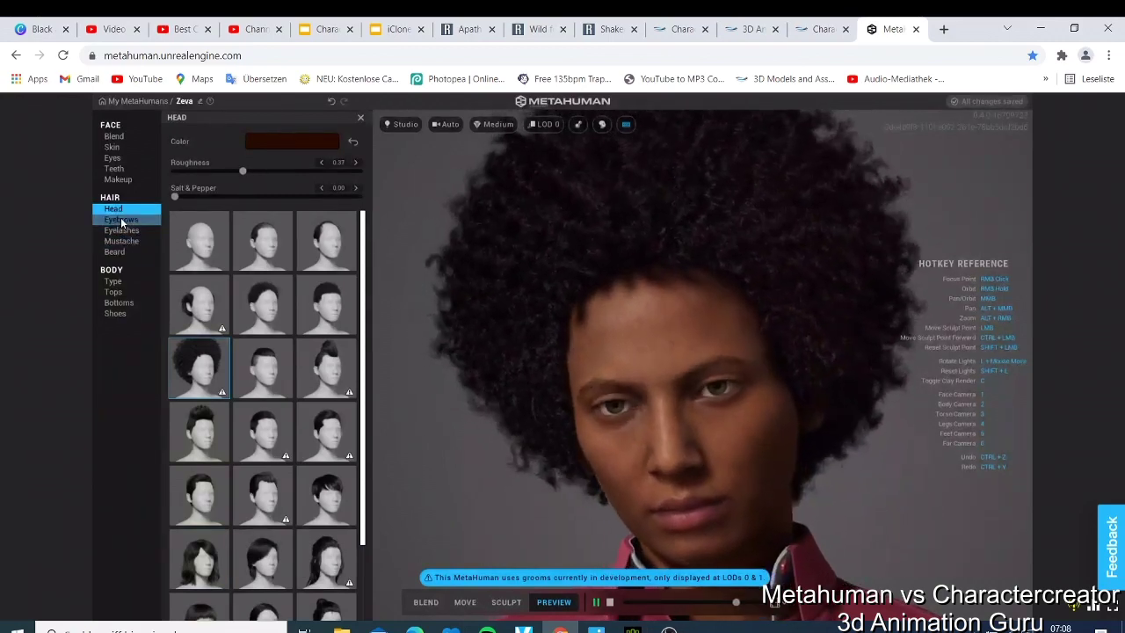
pyautogui.click(121, 221)
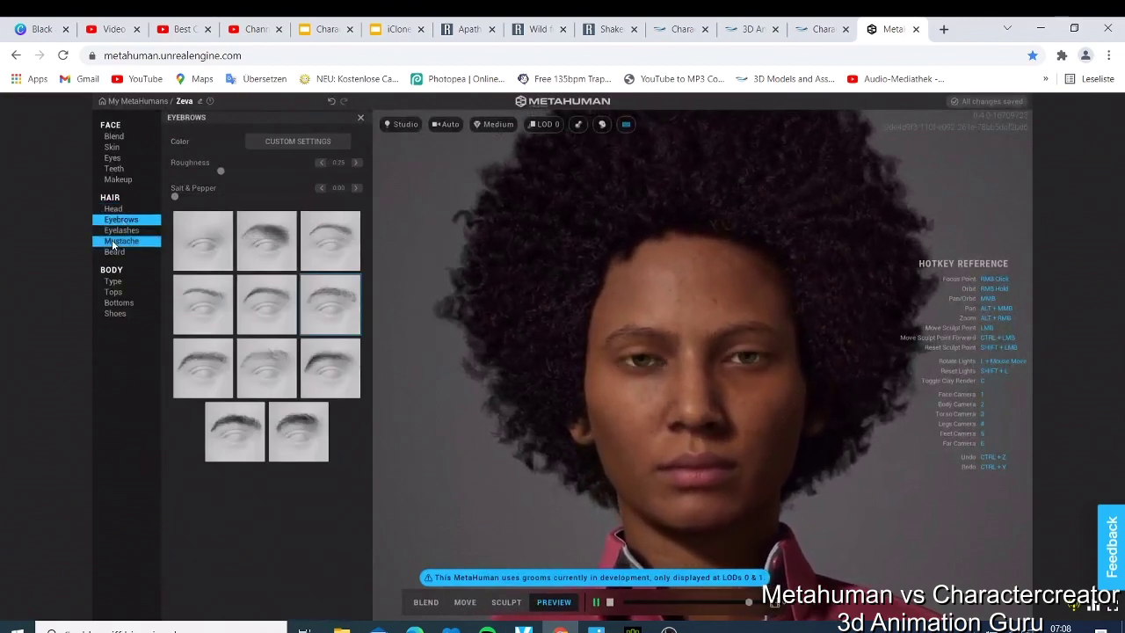
pyautogui.click(111, 240)
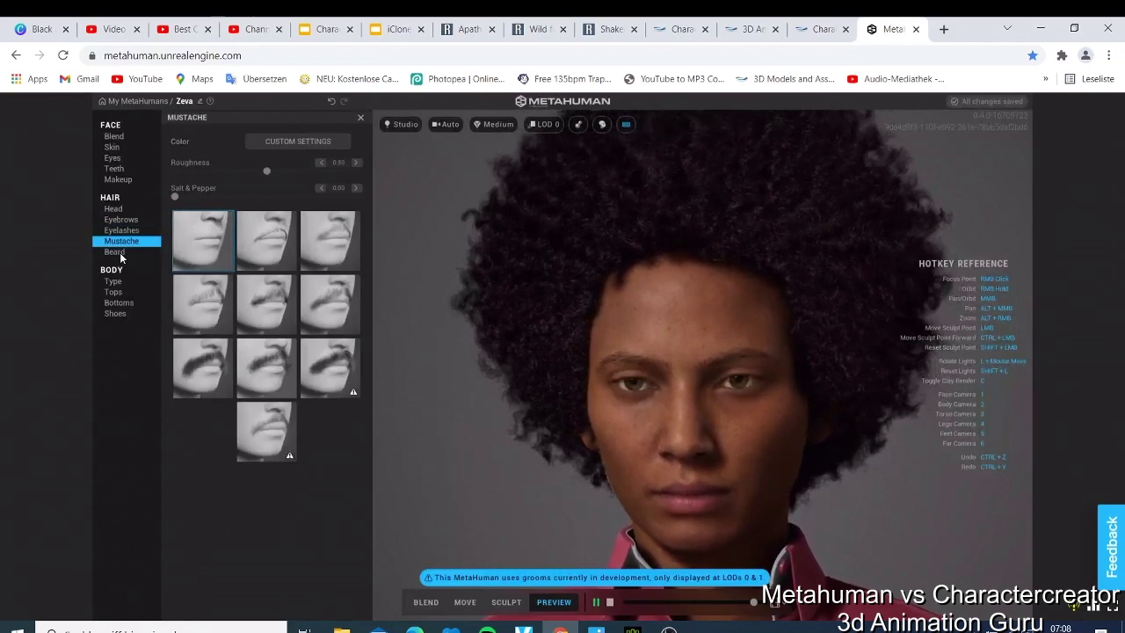
pyautogui.click(119, 252)
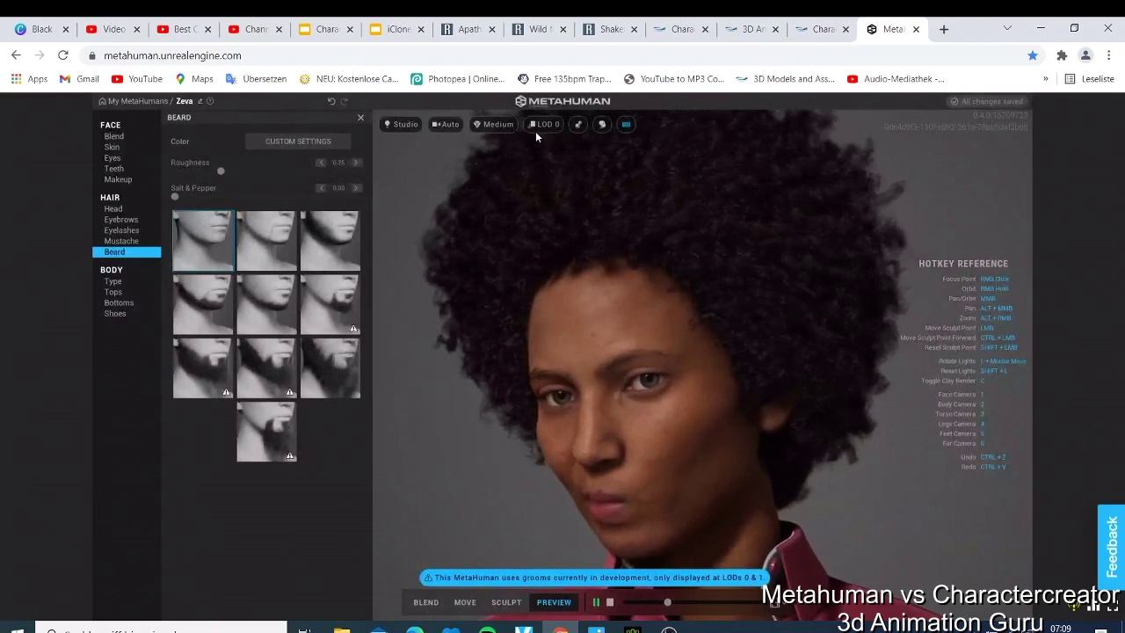
# - Check the level of detail options and set the viewport's render quality to High (Ray Traced)
pyautogui.click(542, 125)
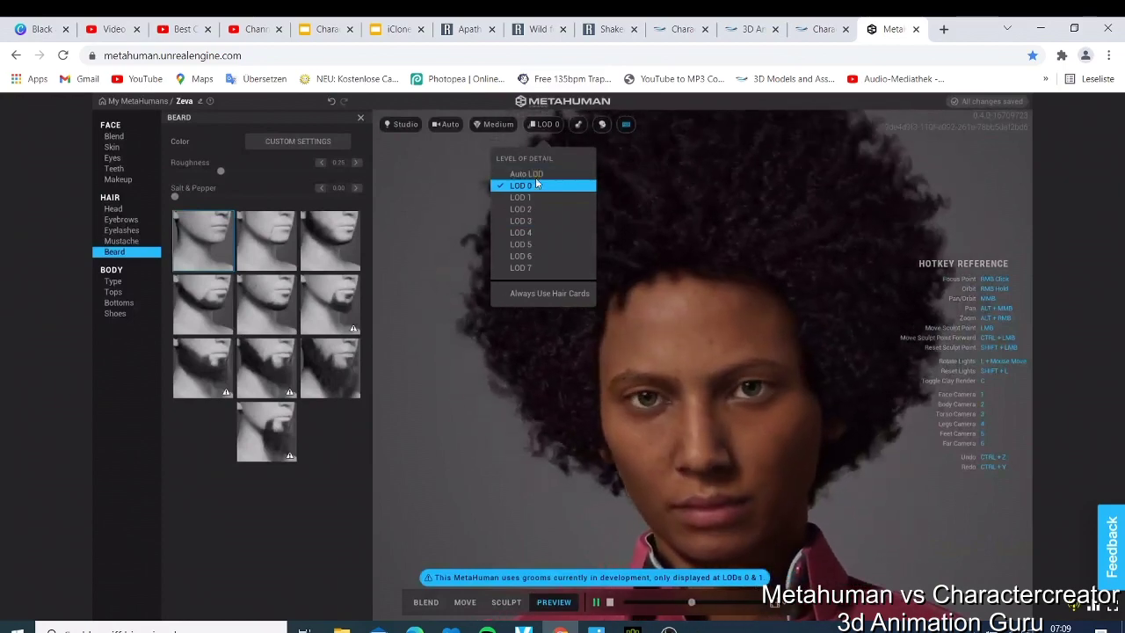
pyautogui.click(495, 125)
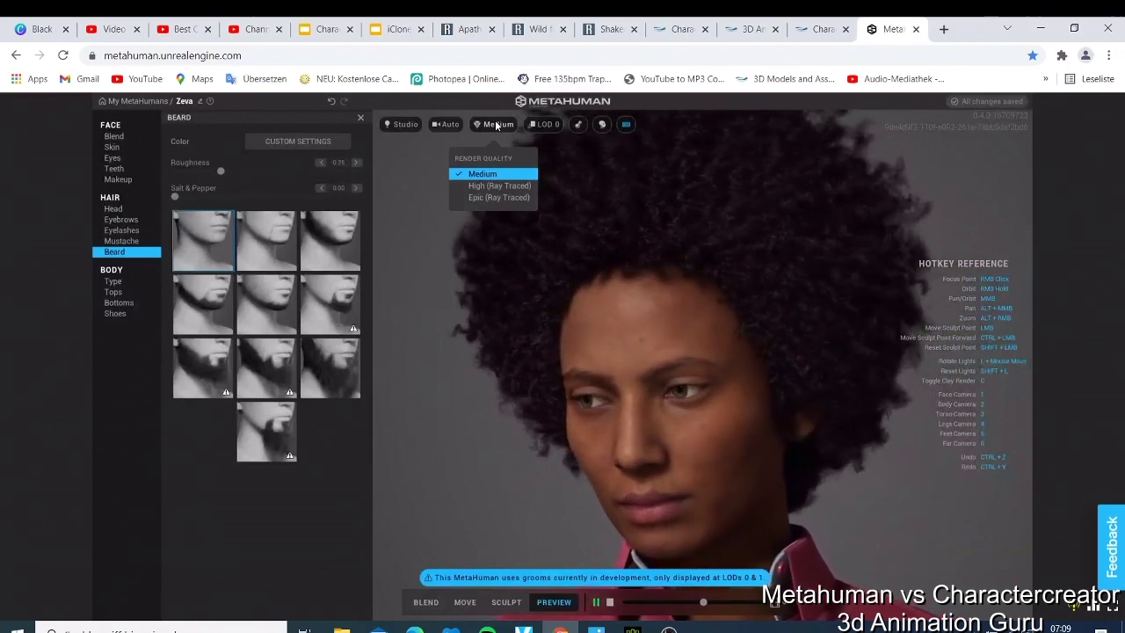
pyautogui.click(485, 186)
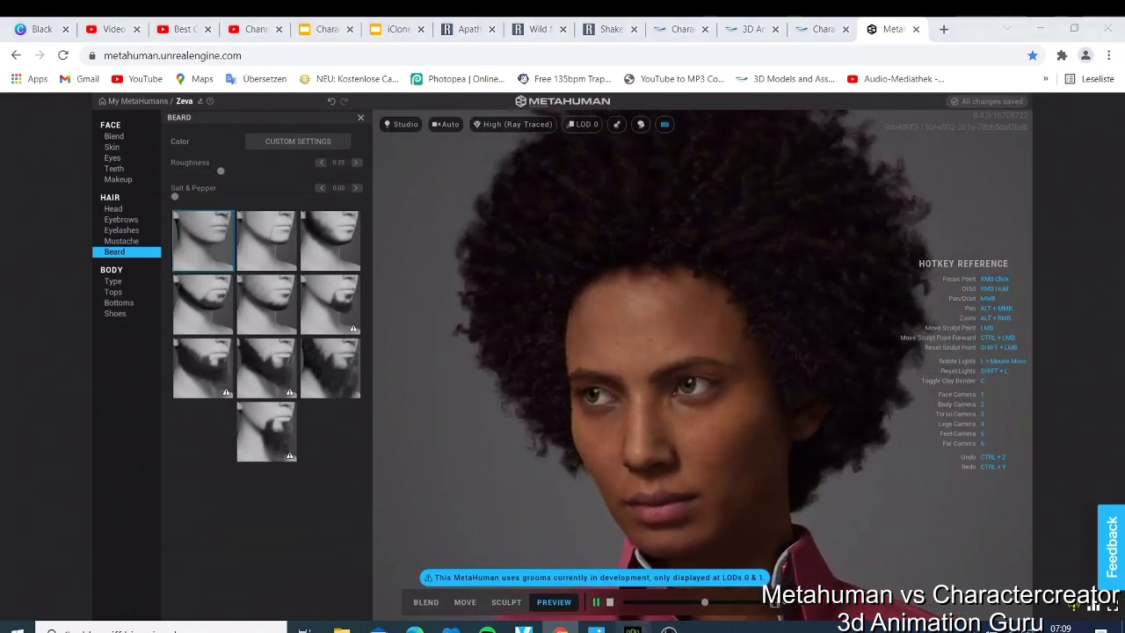
# - Switch to Character Creator 3, examine the long-haired avatar's face up close, and bring up the Headshot photo-to-face tools
pyautogui.click(633, 629)
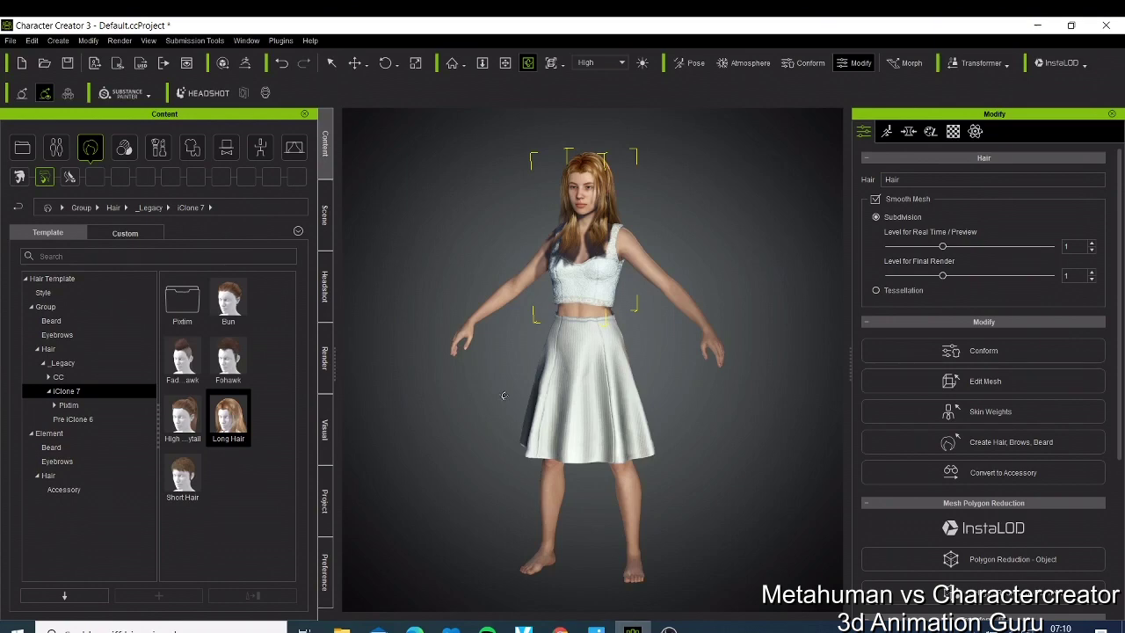
pyautogui.press('z')
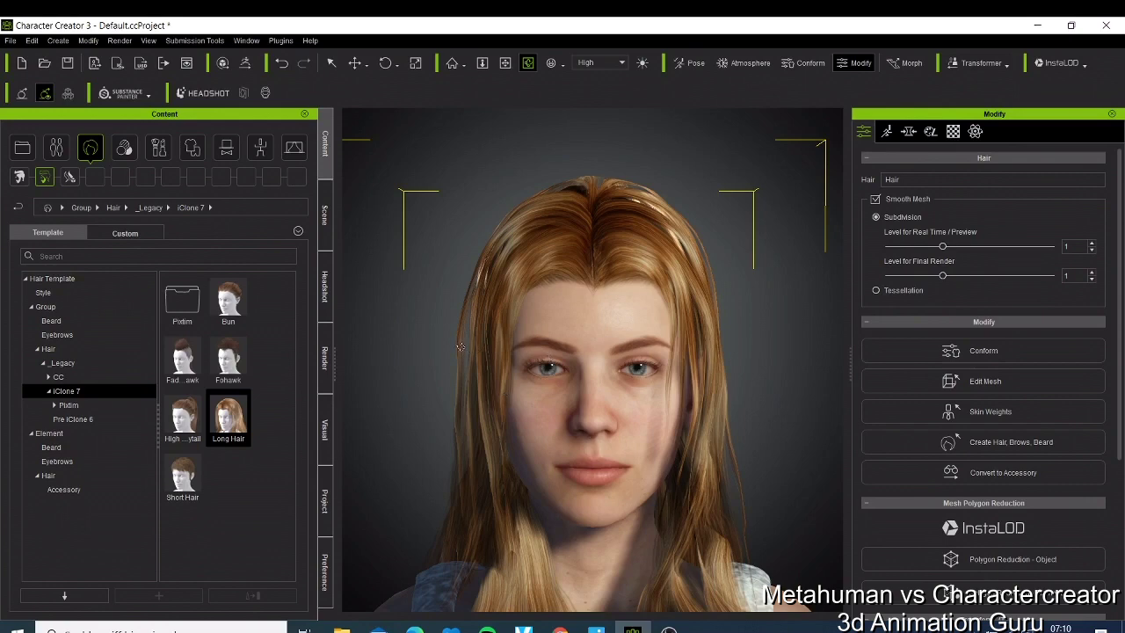
pyautogui.moveTo(460, 347); pyautogui.dragTo(525, 353, button='right')
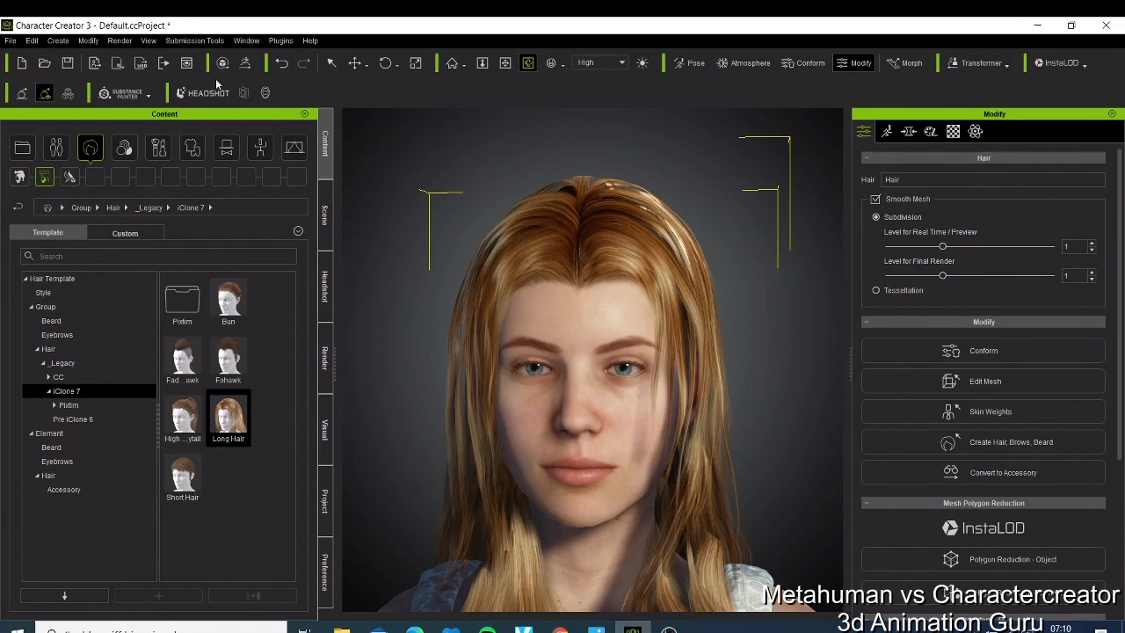
pyautogui.click(329, 278)
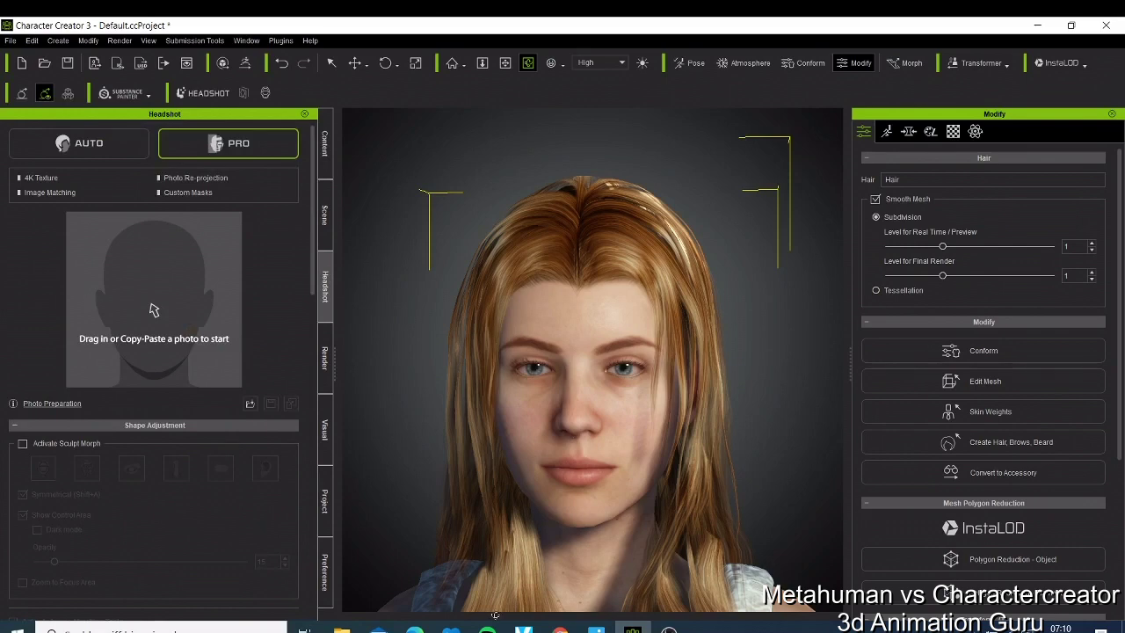
# - Switch to MetaHuman Creator and review the face customization options for Blend, Teeth and Makeup
pyautogui.click(562, 567)
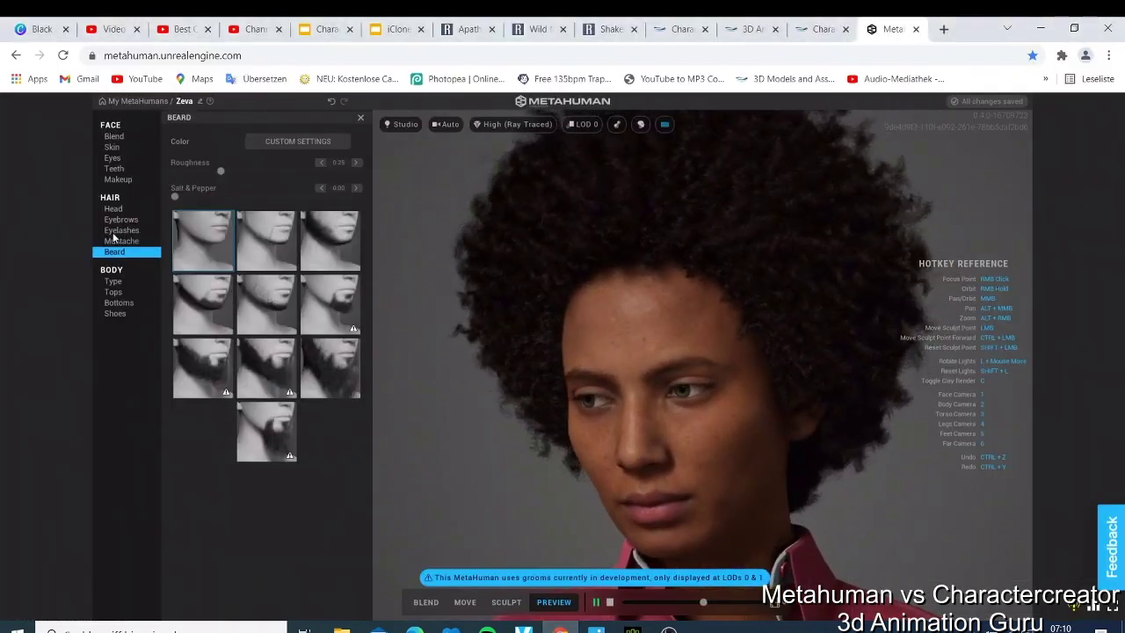
pyautogui.click(110, 139)
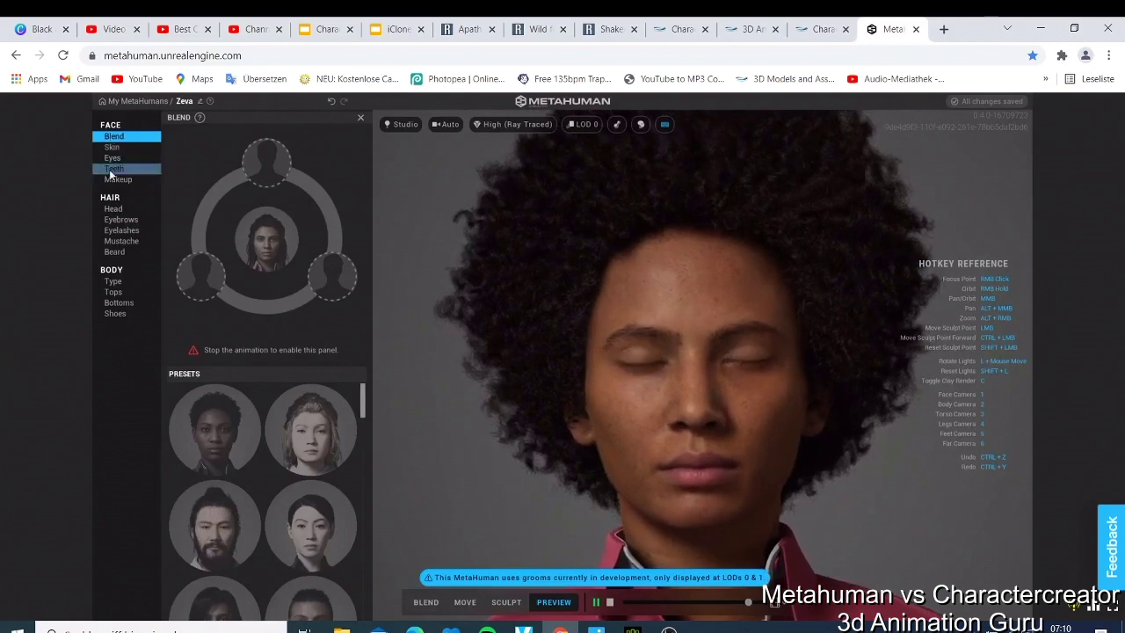
pyautogui.click(113, 168)
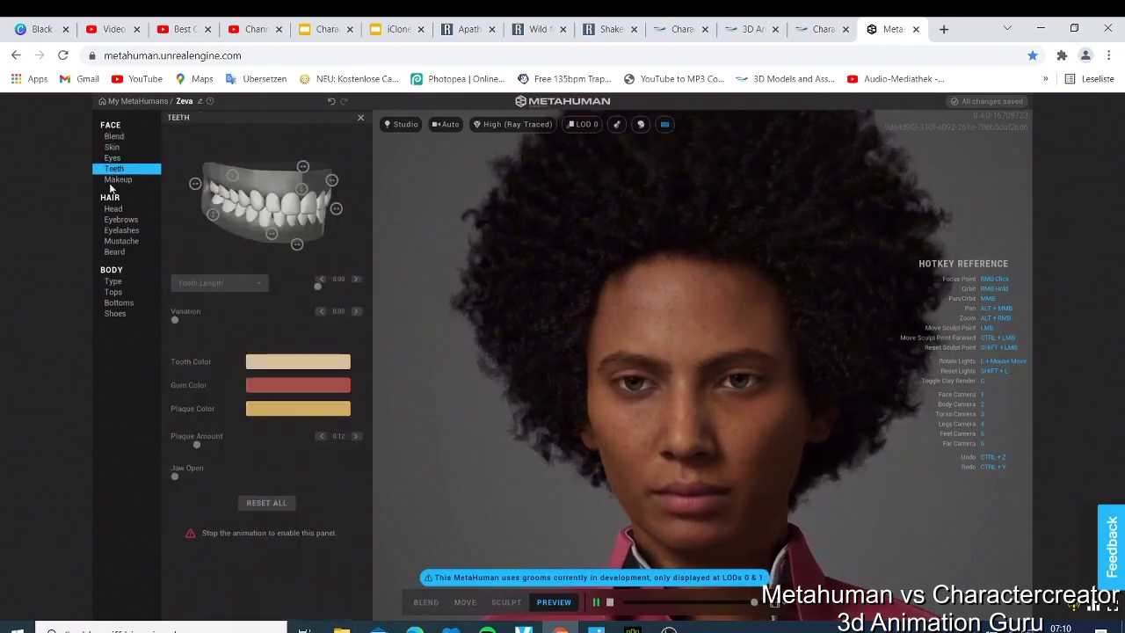
pyautogui.click(112, 182)
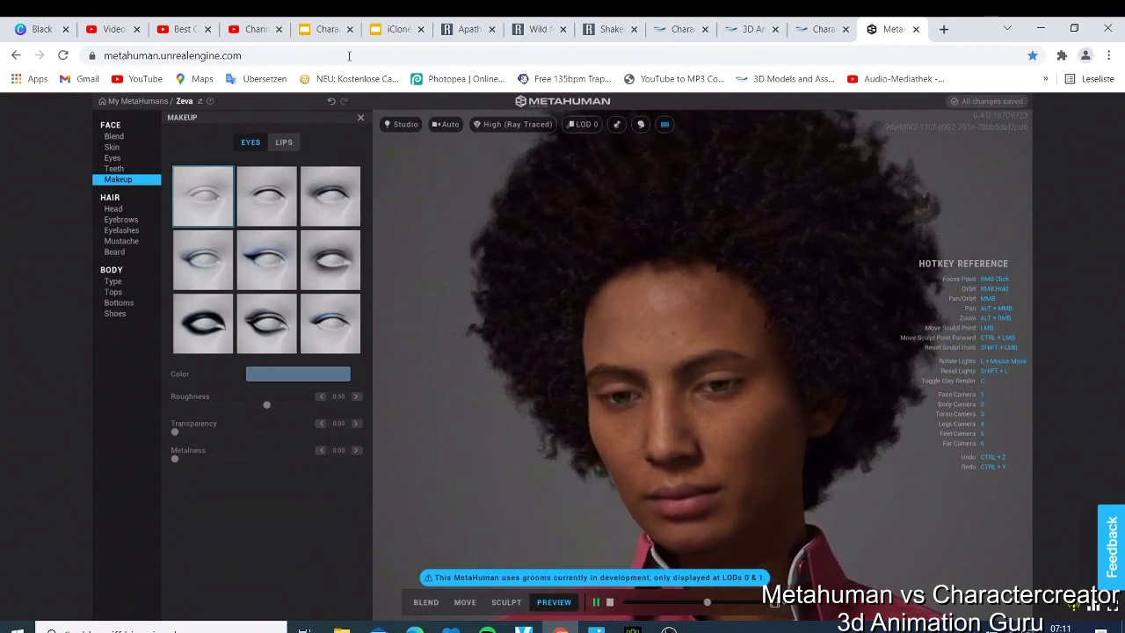
# - View the Character Creator 3 free trial download page and return to the MetaHuman Creator page
pyautogui.click(821, 30)
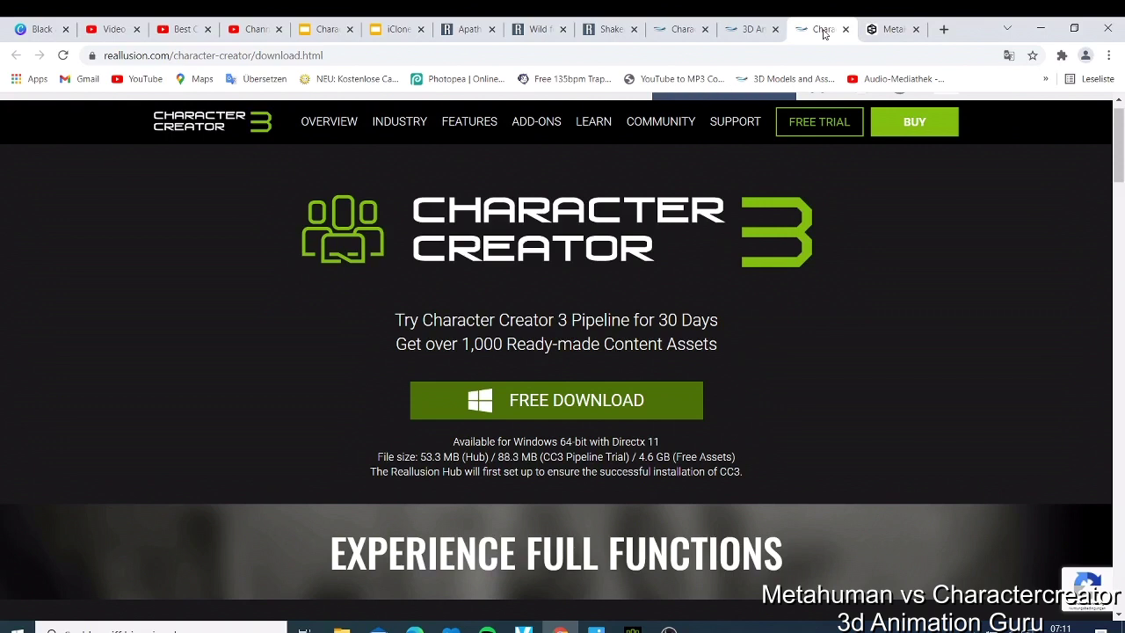
pyautogui.click(895, 31)
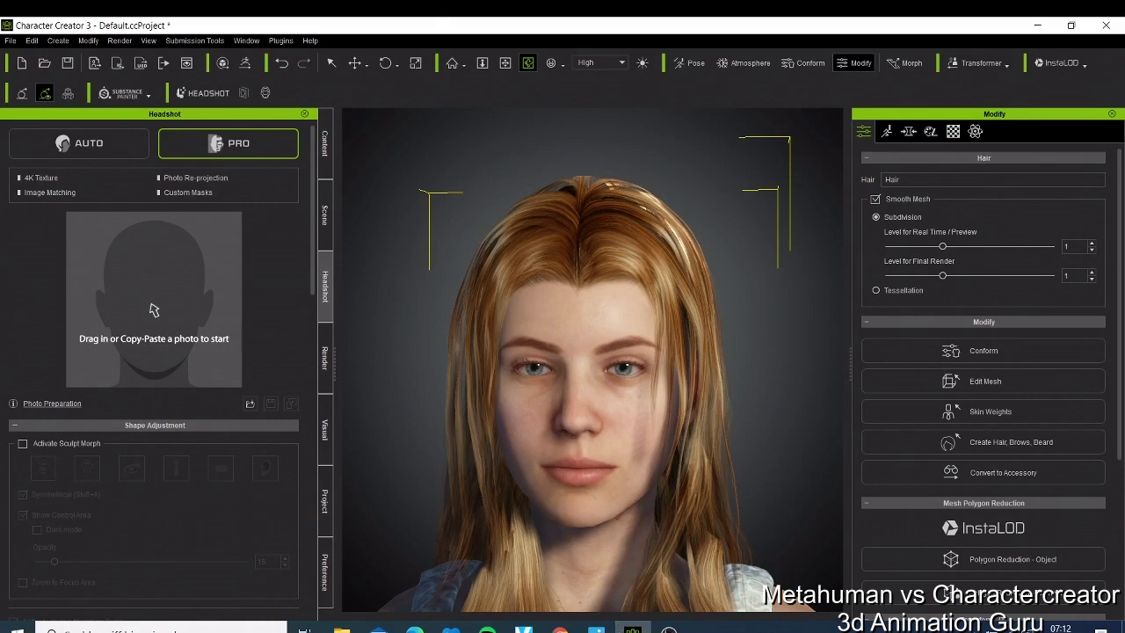
pyautogui.click(669, 628)
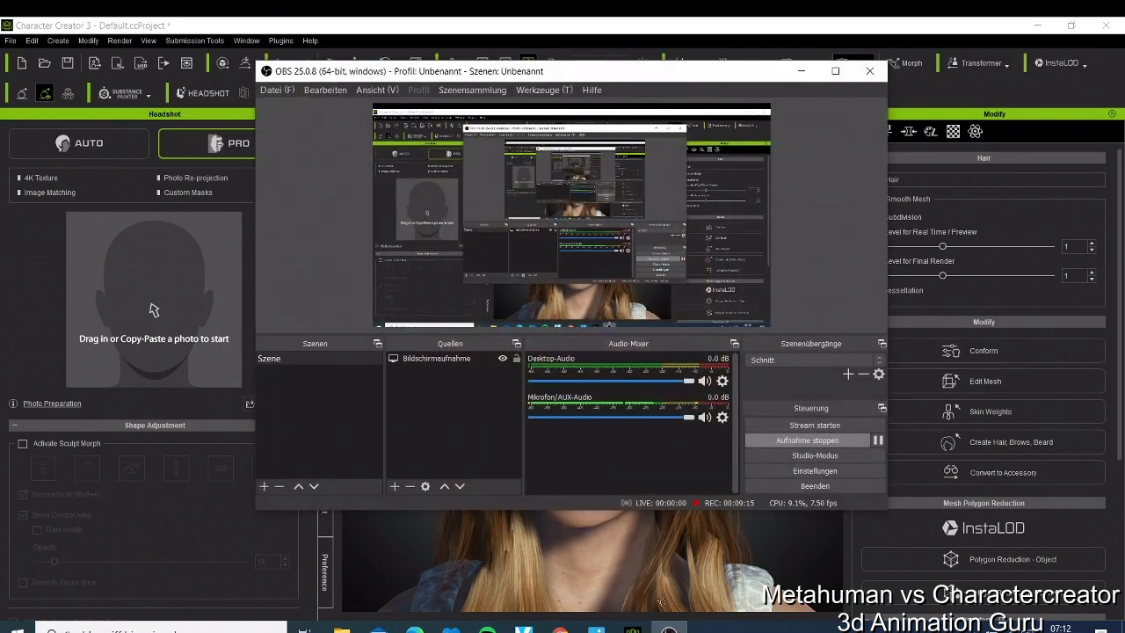
pyautogui.click(801, 70)
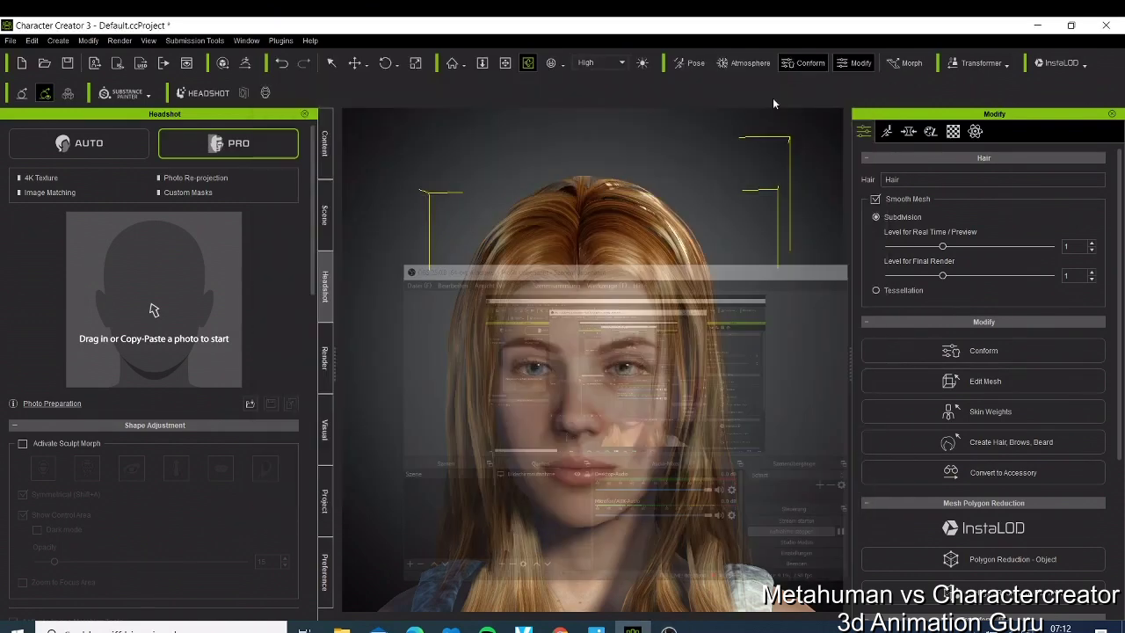
# - Compare Zeva with the Character Creator 3 avatar, returning to MetaHuman Creator to pause Zeva's preview animation
pyautogui.click(556, 629)
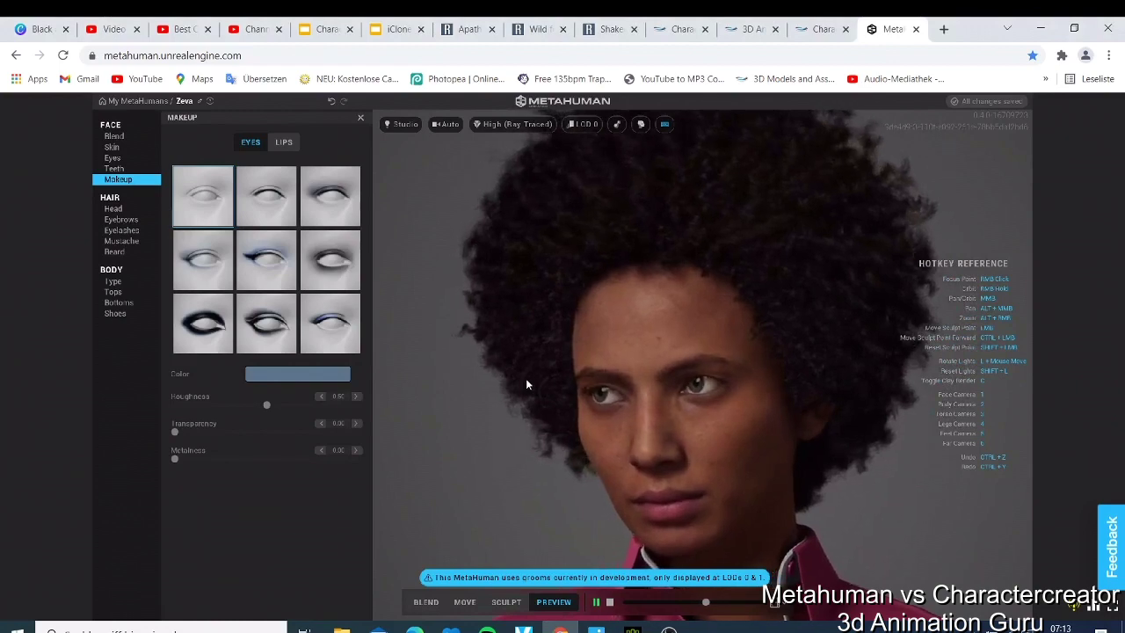
pyautogui.click(632, 630)
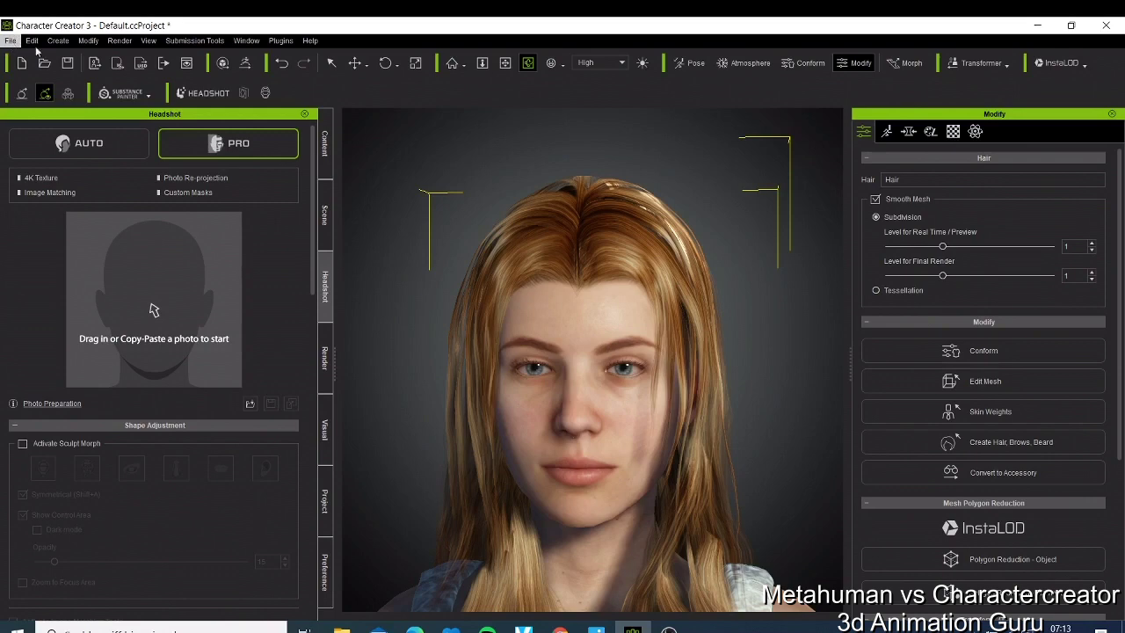
pyautogui.hotkey('alt', 'Tab')
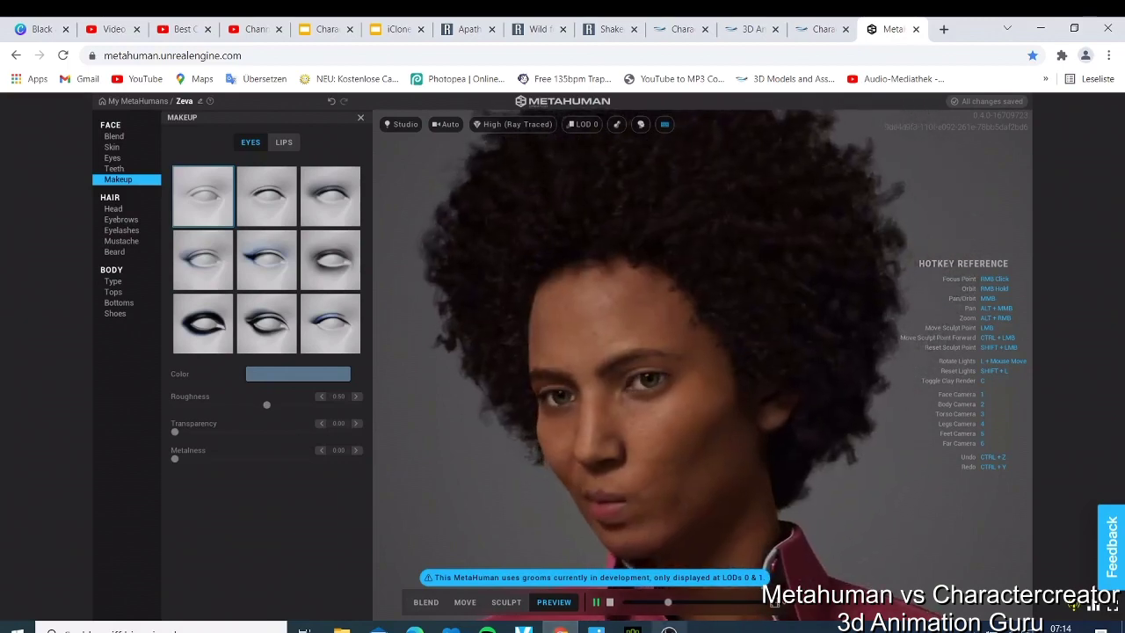
pyautogui.click(598, 603)
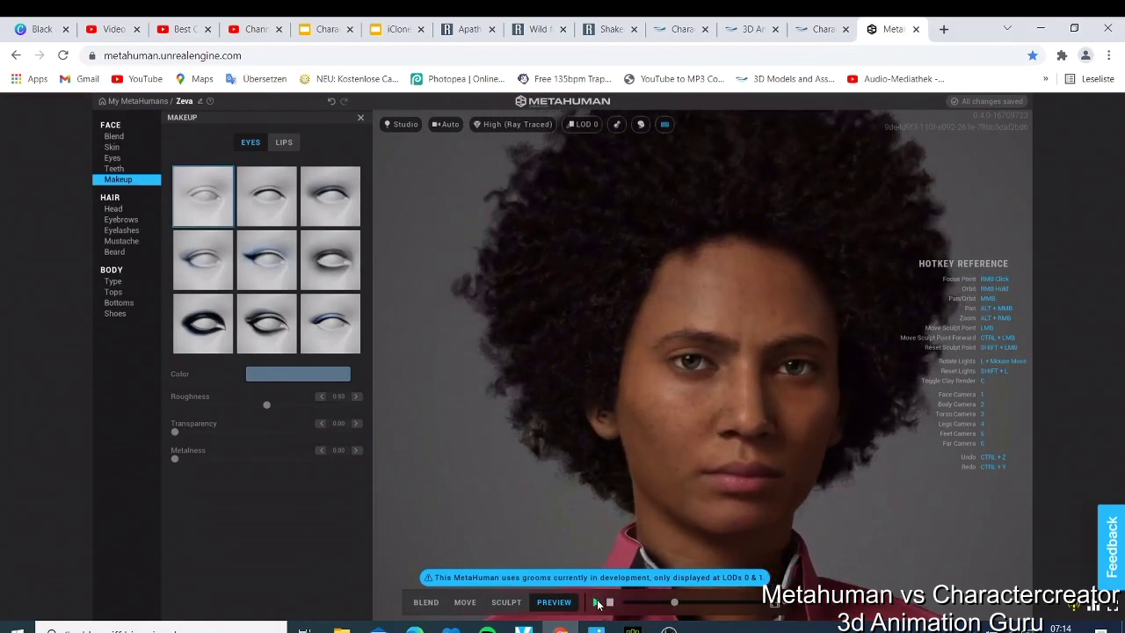